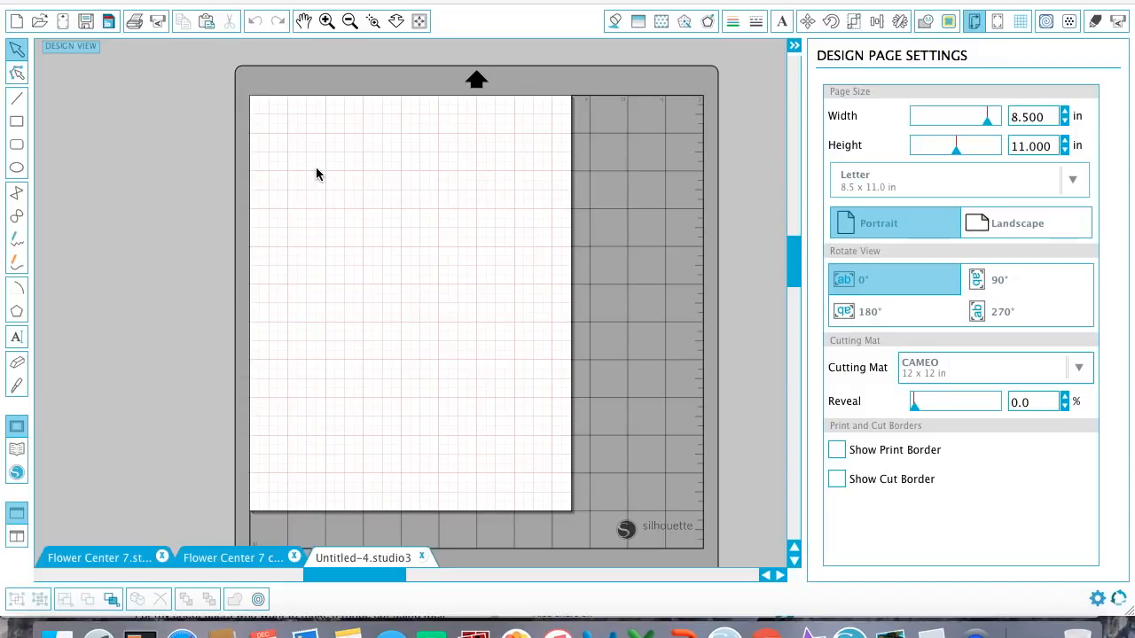
Examine the finished cutting layout in the Flower Center 7 document, and return to the blank Untitled-4 document.
{"action": "left_click", "coordinate": [100, 558]}
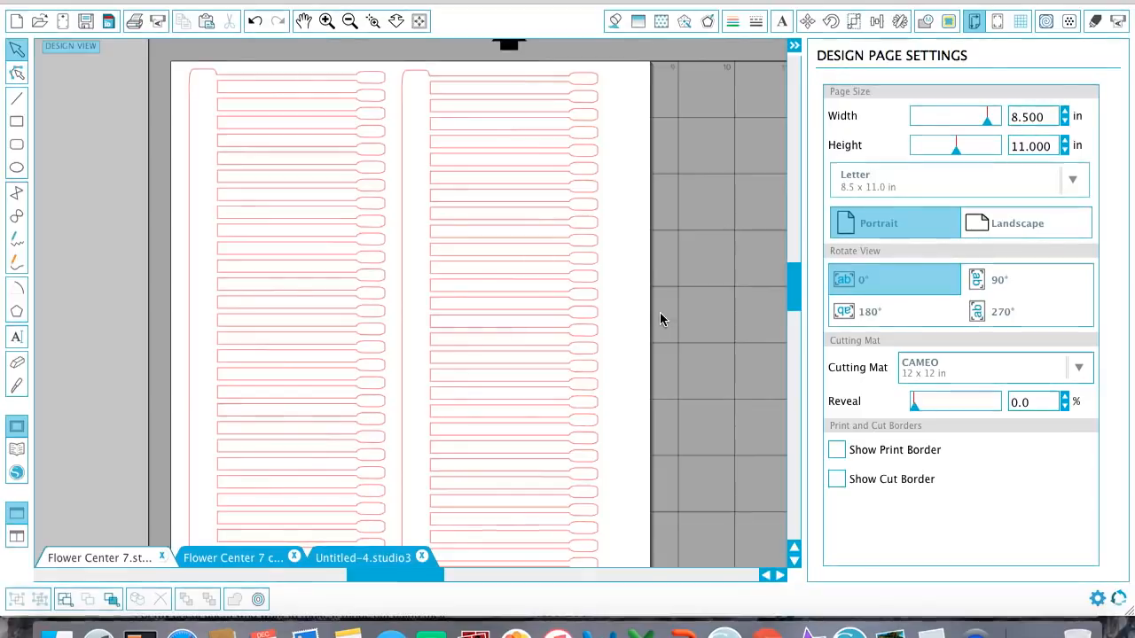
{"action": "left_click", "coordinate": [373, 564]}
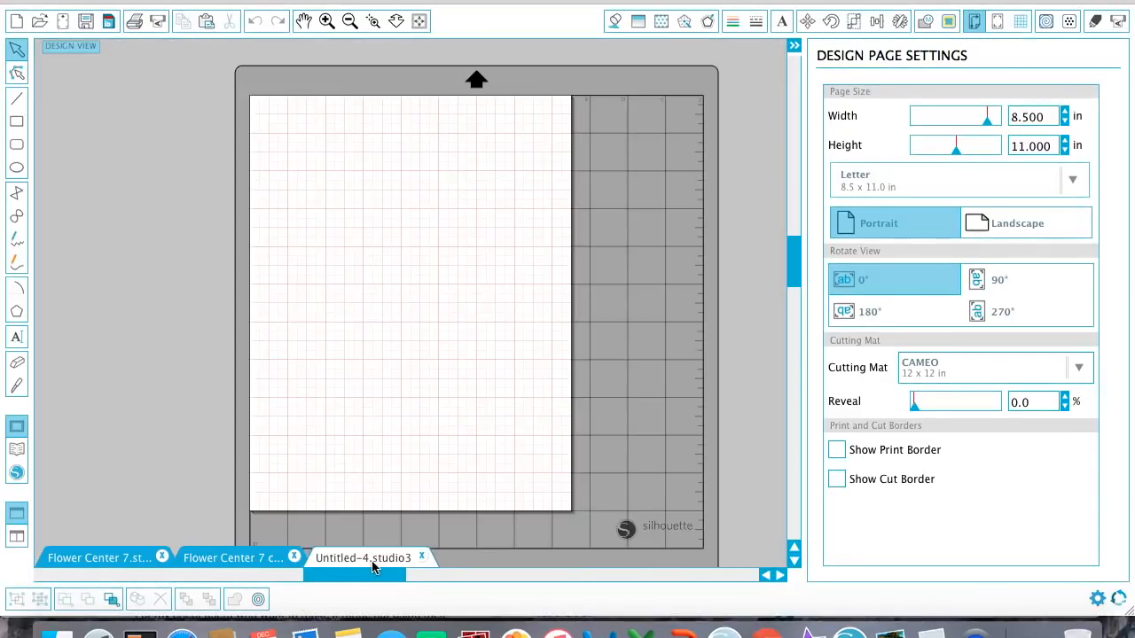
Draw a tall rounded rectangle about 9.25 in high along the page's left side and narrow it to about 0.51 in.
{"action": "left_click", "coordinate": [19, 143]}
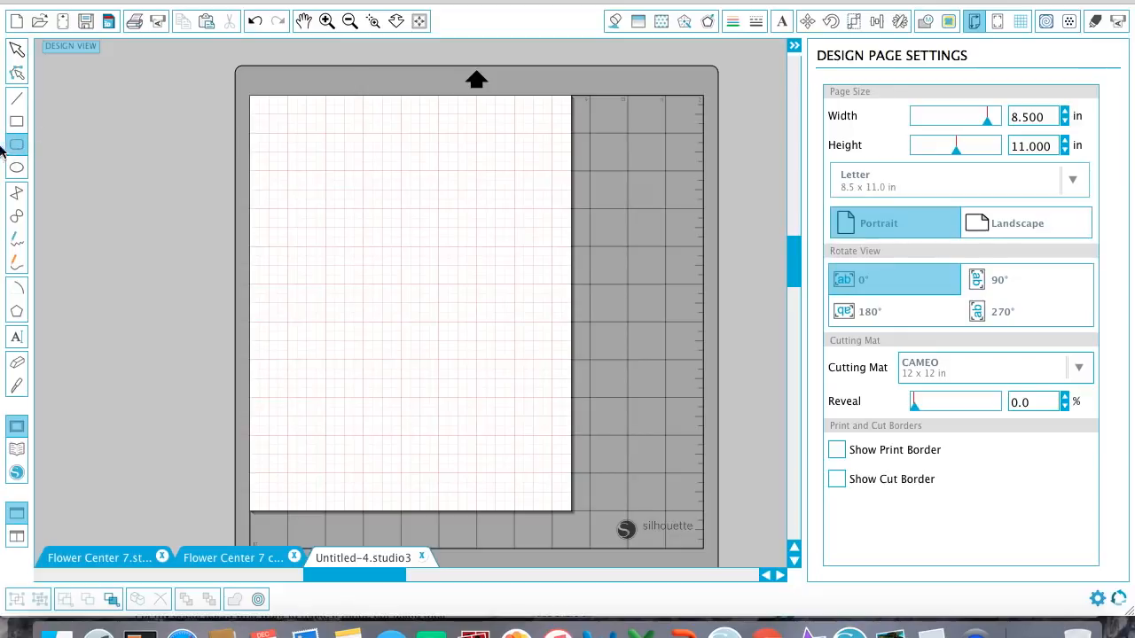
{"action": "left_click_drag", "start_coordinate": [280, 128], "coordinate": [299, 476]}
{"action": "left_click", "coordinate": [326, 20]}
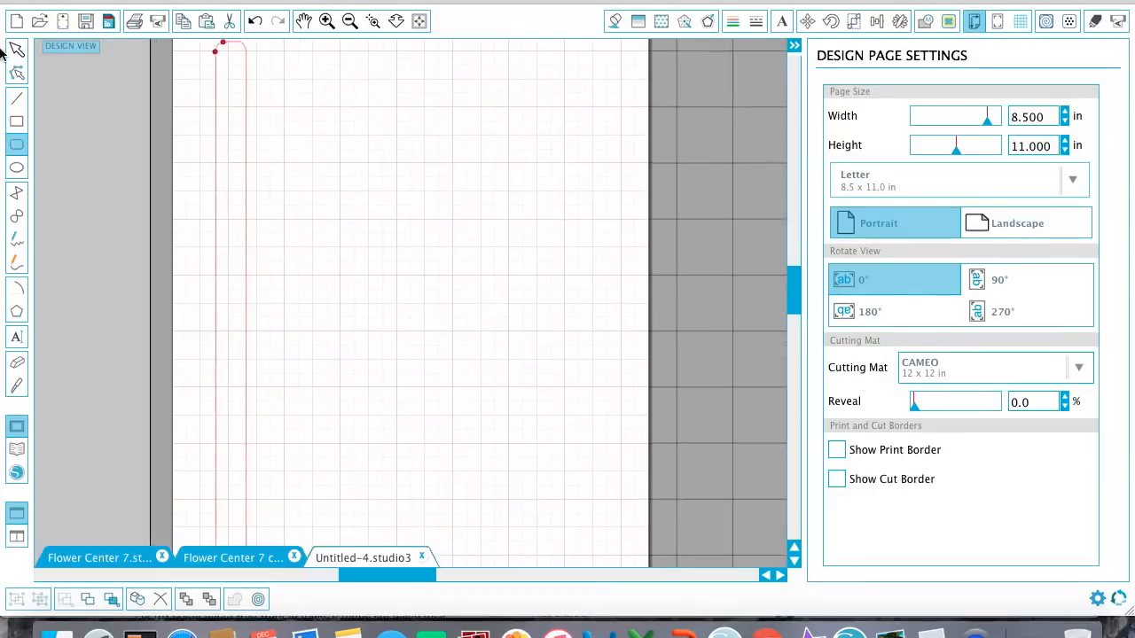
{"action": "left_click", "coordinate": [16, 49]}
{"action": "scroll", "coordinate": [251, 435], "scroll_direction": "down", "scroll_amount": 3}
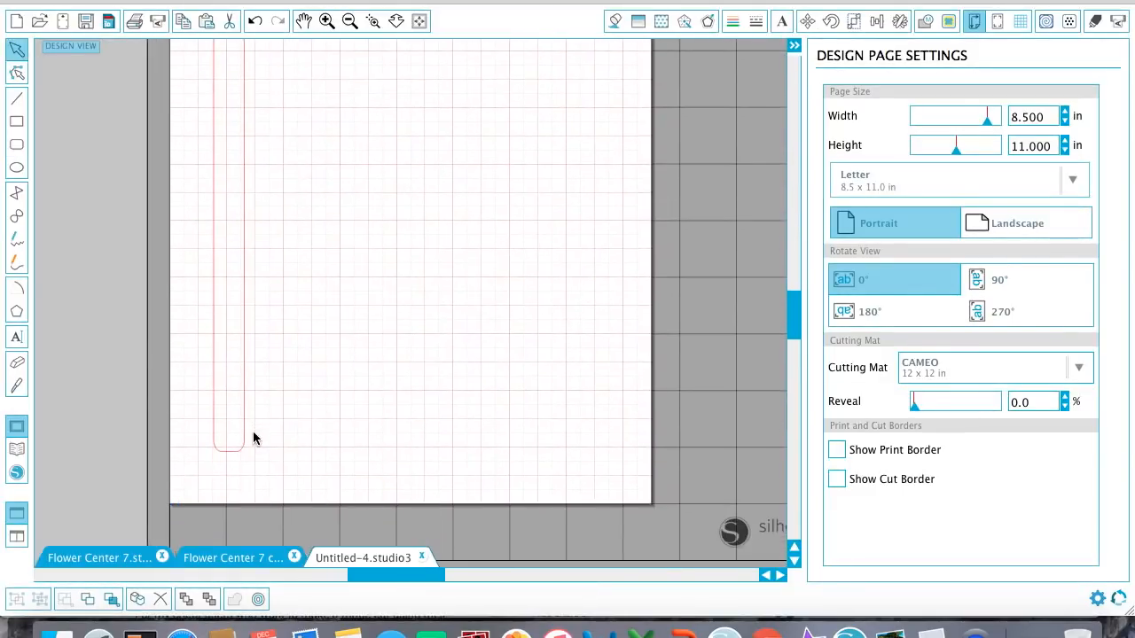
{"action": "left_click", "coordinate": [245, 431]}
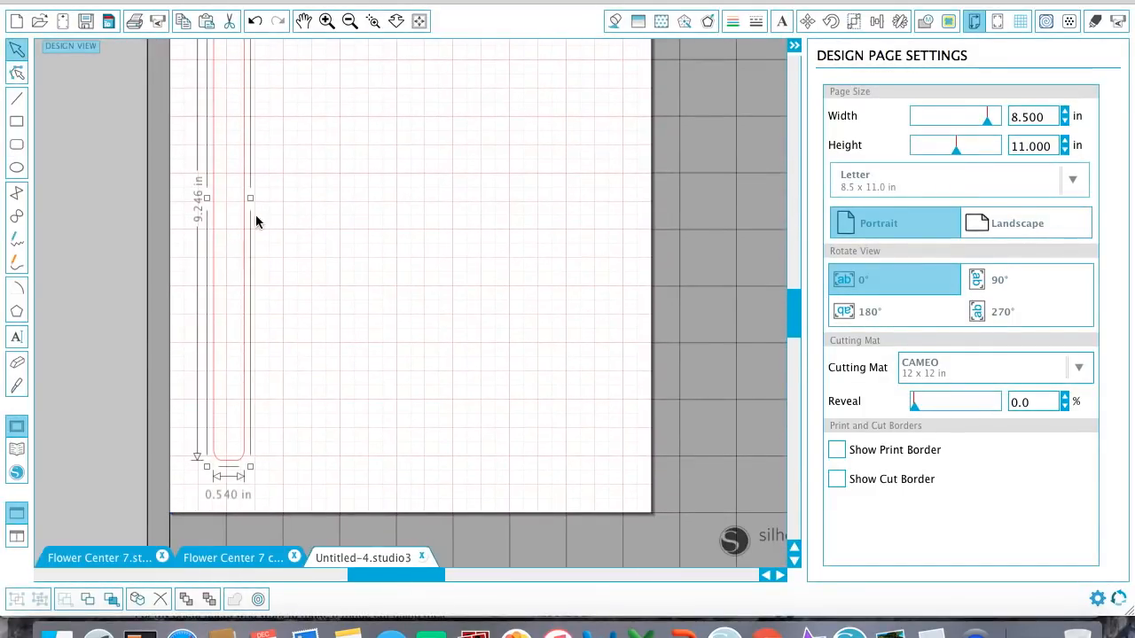
{"action": "left_click_drag", "start_coordinate": [249, 198], "coordinate": [249, 199]}
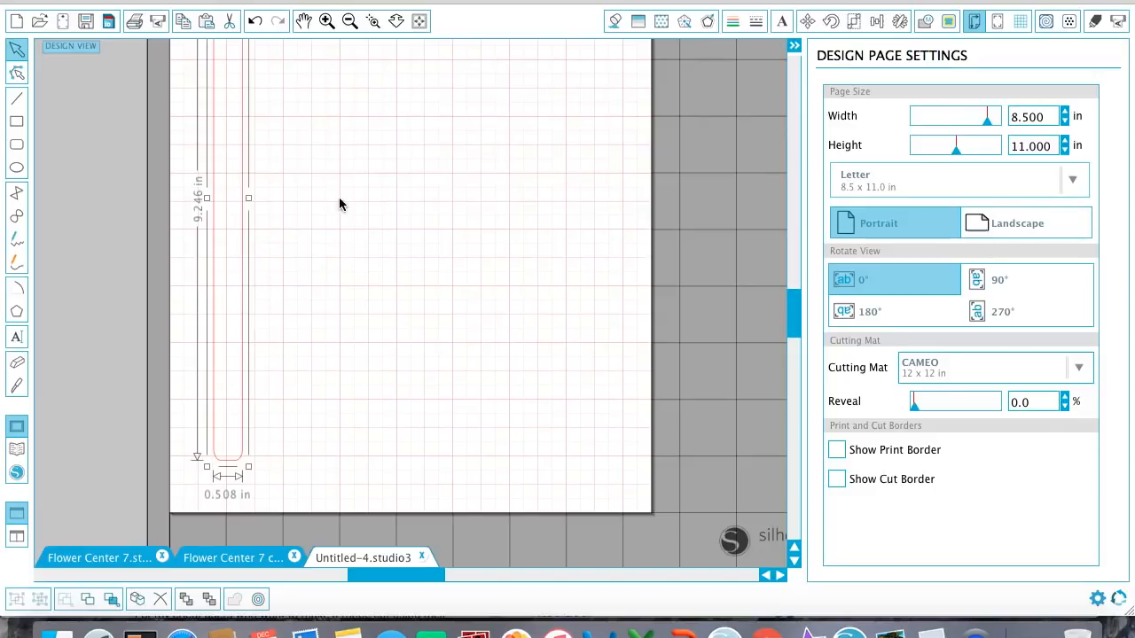
Move the tall rounded strip closer to the page's left edge and resize it to about 10.08 in high by 0.51 in wide.
{"action": "left_click", "coordinate": [349, 20]}
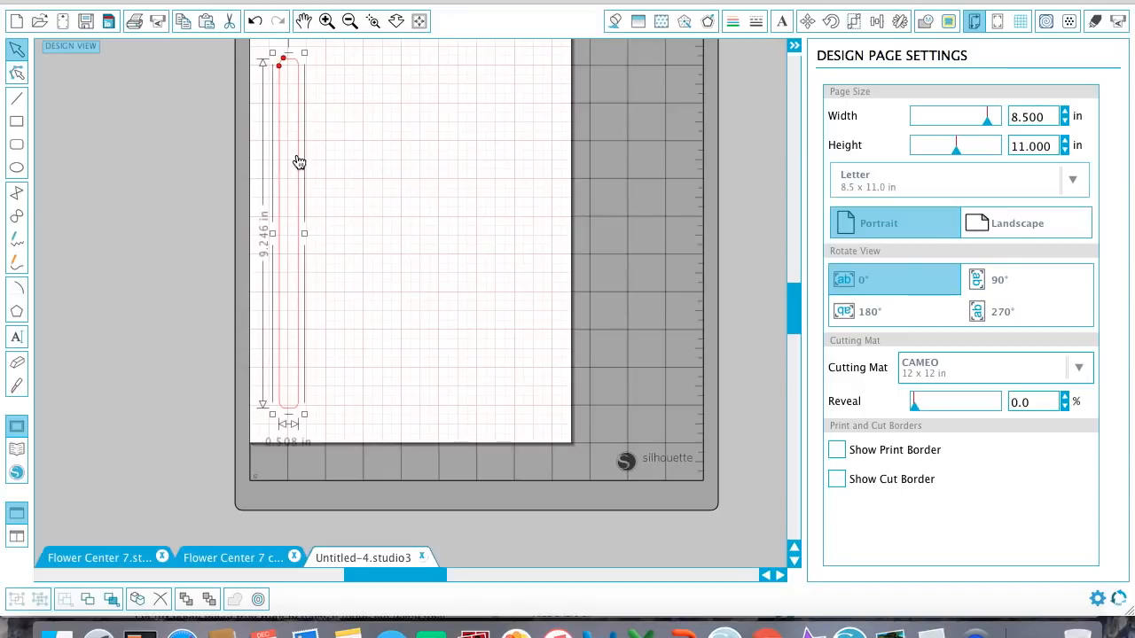
{"action": "scroll", "coordinate": [292, 152], "scroll_direction": "up", "scroll_amount": 2}
{"action": "left_click_drag", "start_coordinate": [302, 155], "coordinate": [292, 154]}
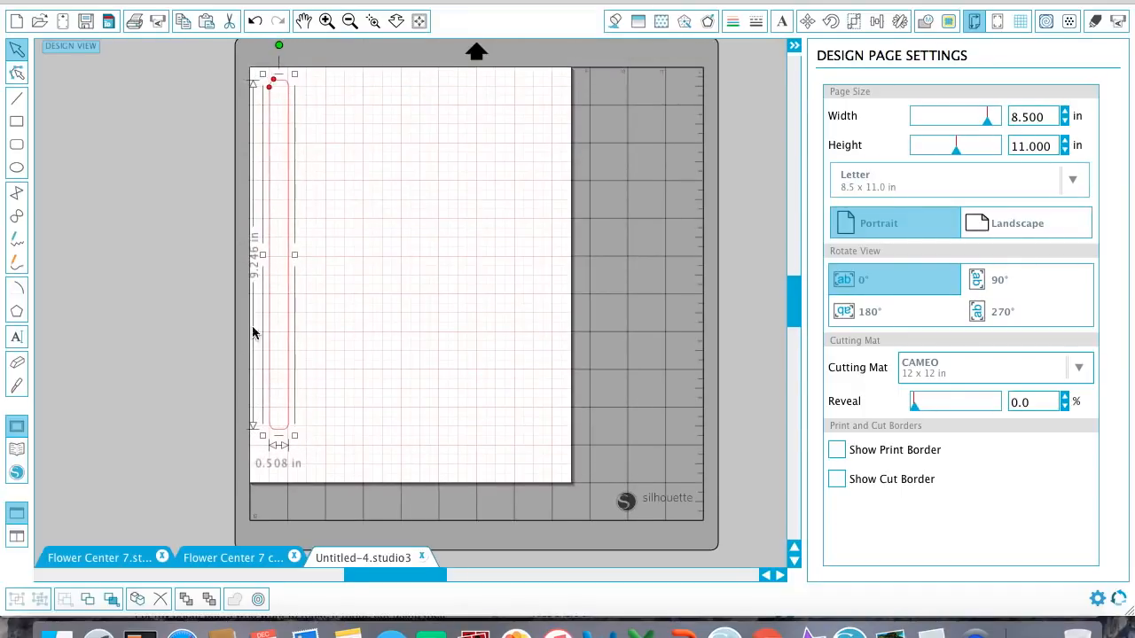
{"action": "left_click_drag", "start_coordinate": [294, 436], "coordinate": [271, 469]}
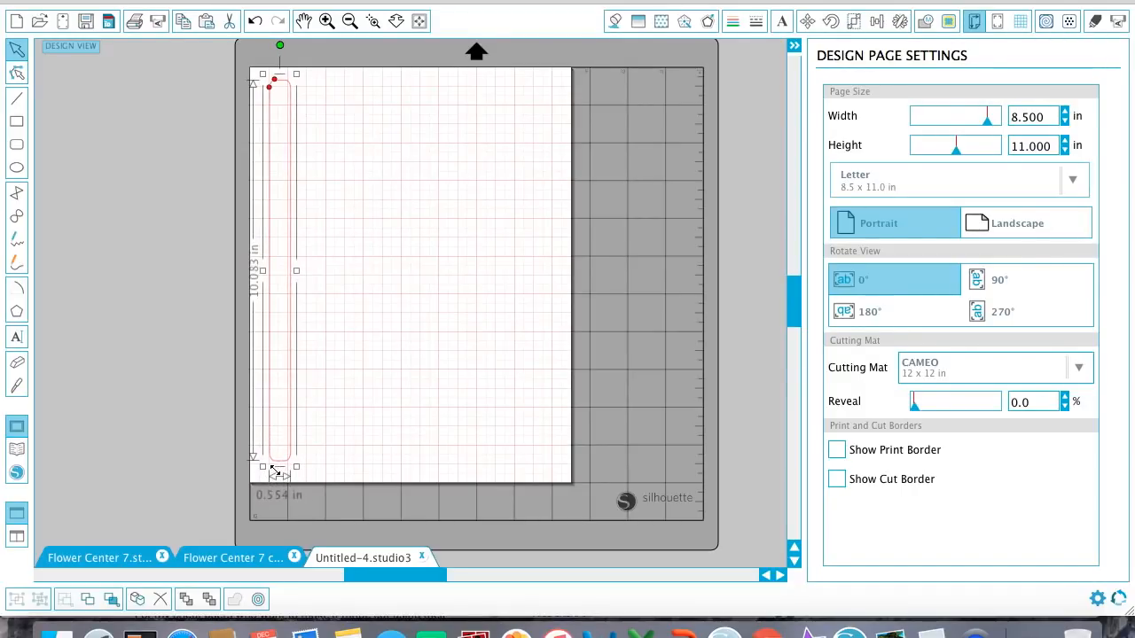
{"action": "left_click_drag", "start_coordinate": [297, 271], "coordinate": [296, 275]}
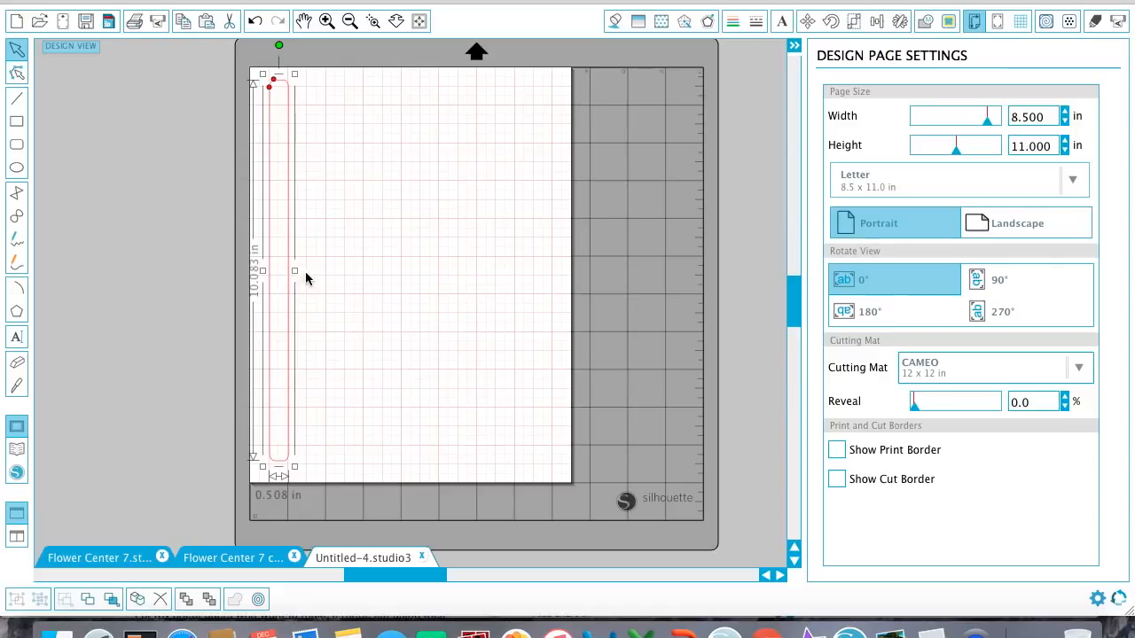
Draw a horizontal rounded bar about 3 in long and 0.26 in high, starting inside the upper end of the tall strip.
{"action": "left_click", "coordinate": [16, 145]}
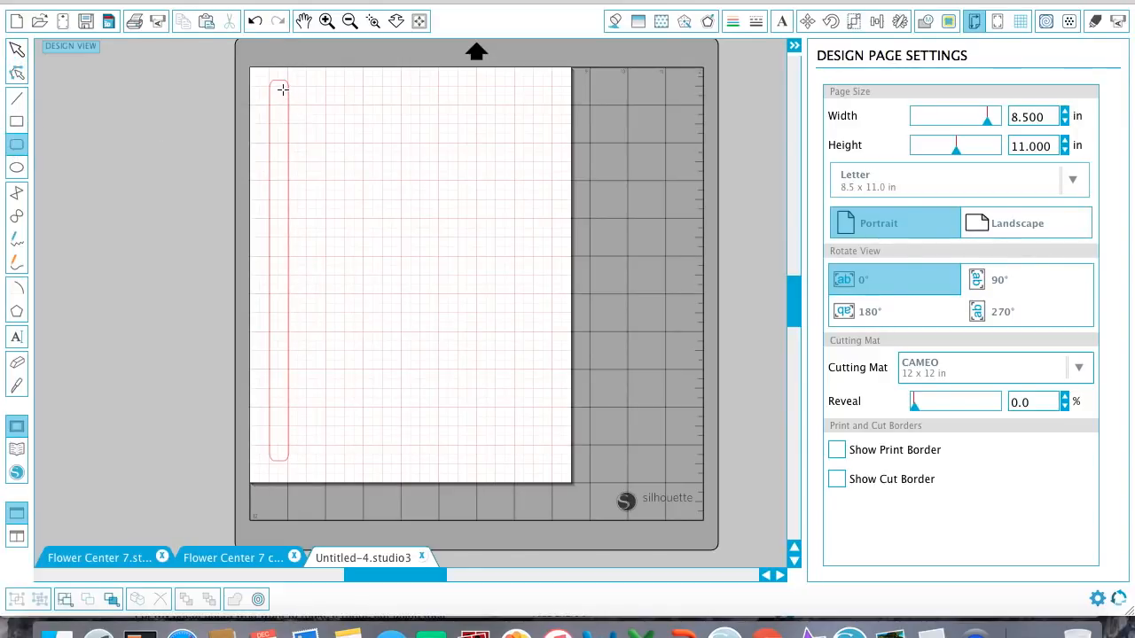
{"action": "left_click_drag", "start_coordinate": [282, 88], "coordinate": [405, 96]}
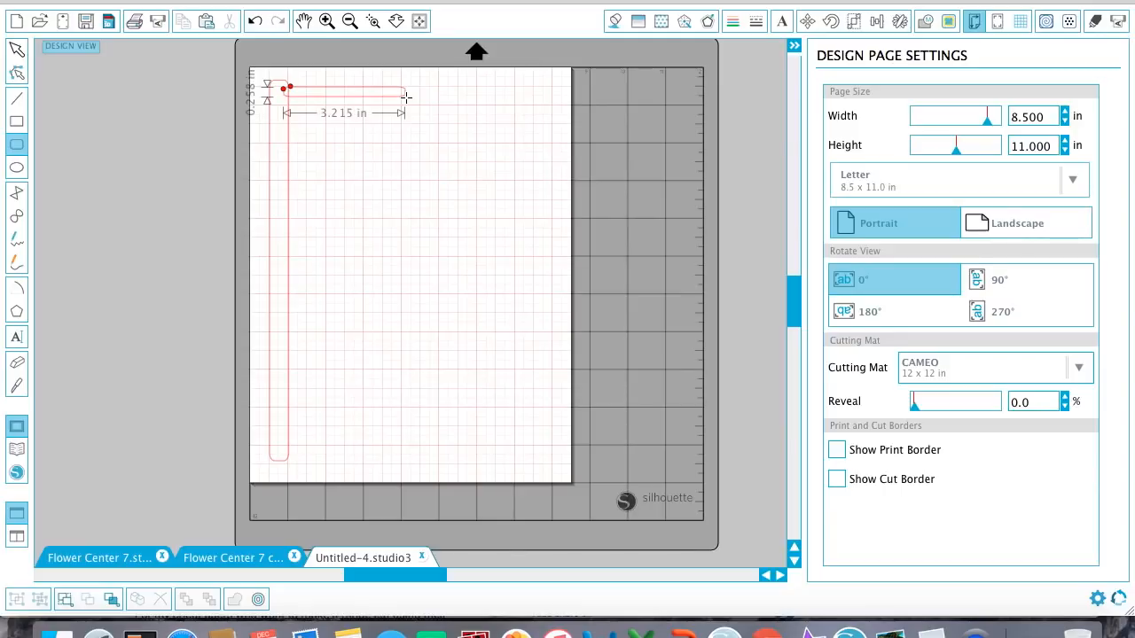
{"action": "left_click_drag", "start_coordinate": [406, 96], "coordinate": [398, 96]}
{"action": "left_click_drag", "start_coordinate": [398, 95], "coordinate": [398, 96]}
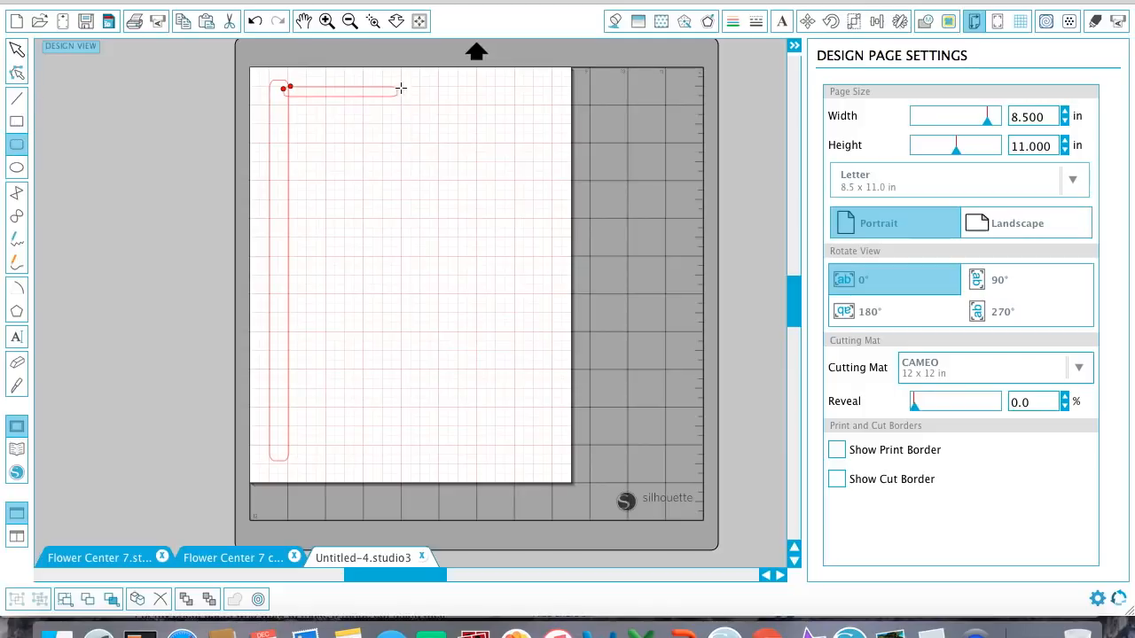
Draw a small rounded rectangle about 0.42 in high overlapping the right end of the horizontal bar.
{"action": "mouse_move", "coordinate": [390, 84]}
{"action": "left_mouse_down"}
{"action": "mouse_move", "coordinate": [372, 96]}
{"action": "mouse_move", "coordinate": [429, 98]}
{"action": "mouse_move", "coordinate": [419, 98]}
{"action": "left_mouse_up"}
{"action": "left_click", "coordinate": [16, 51]}
{"action": "left_click_drag", "start_coordinate": [420, 104], "coordinate": [418, 112]}
{"action": "left_click", "coordinate": [422, 119]}
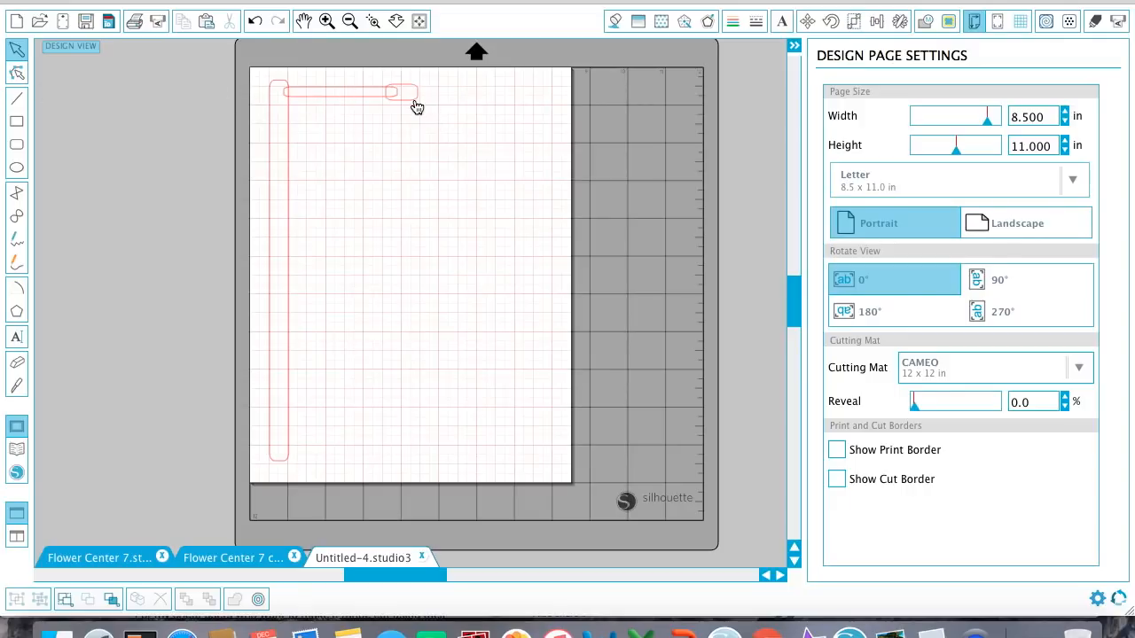
Thin the horizontal bar to about 0.16 in high and centre the small rounded rectangle vertically on its right end.
{"action": "left_click", "coordinate": [367, 103]}
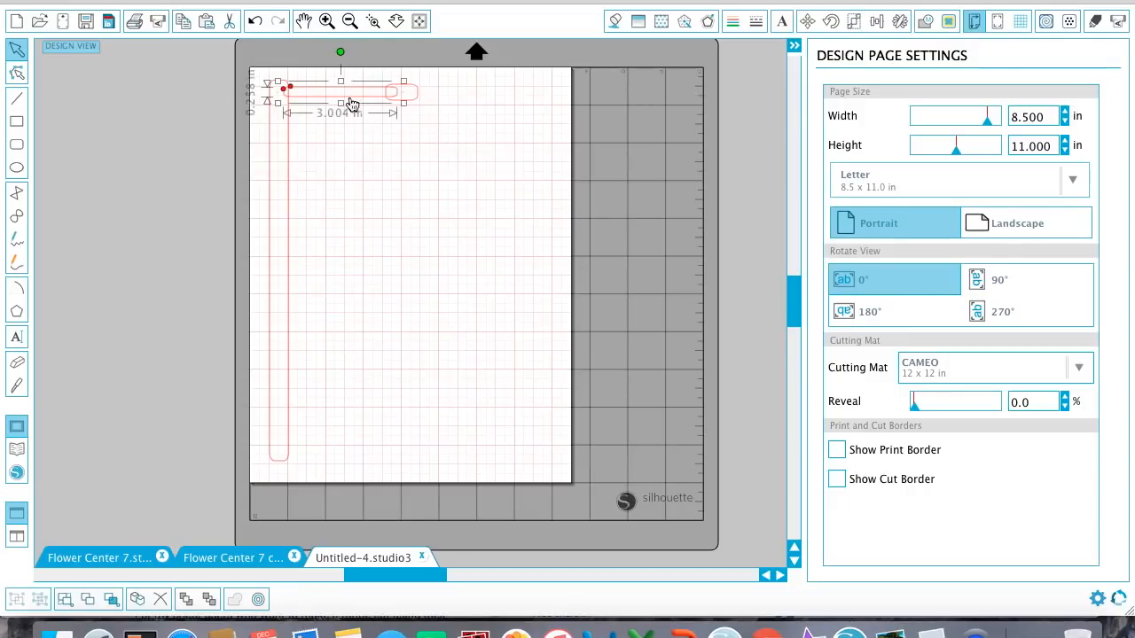
{"action": "left_click_drag", "start_coordinate": [341, 103], "coordinate": [341, 100]}
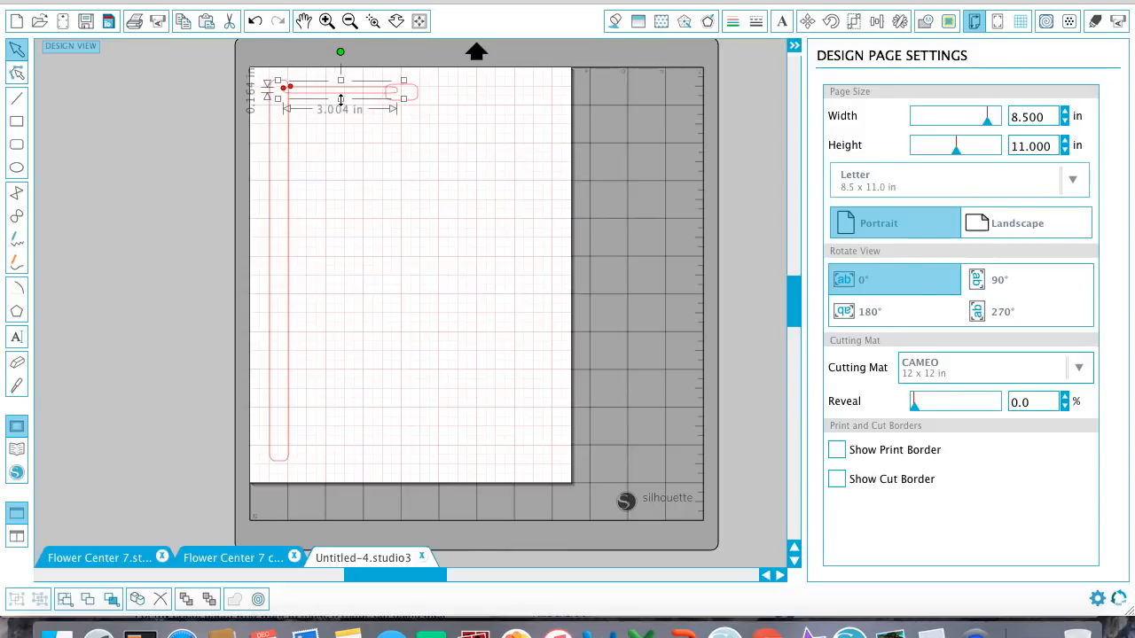
{"action": "left_click", "coordinate": [371, 116]}
{"action": "left_click_drag", "start_coordinate": [412, 102], "coordinate": [411, 103]}
{"action": "left_click", "coordinate": [415, 114]}
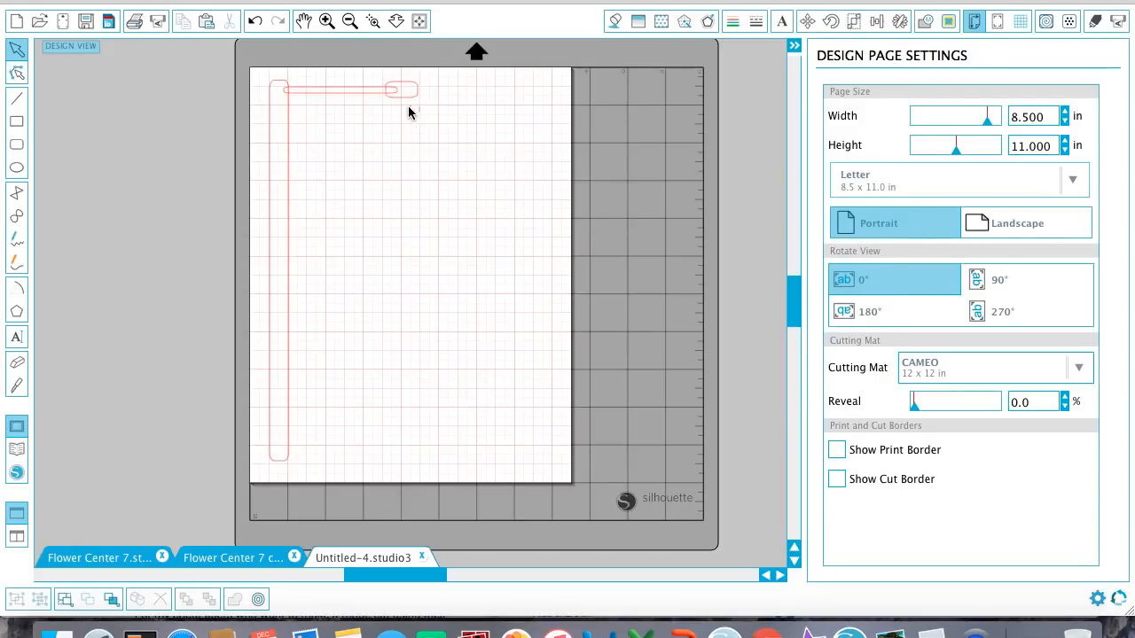
{"action": "left_click", "coordinate": [408, 102]}
Weld the thin horizontal bar and its small rounded end piece into one stamen shape.
{"action": "left_click_drag", "start_coordinate": [413, 106], "coordinate": [378, 76]}
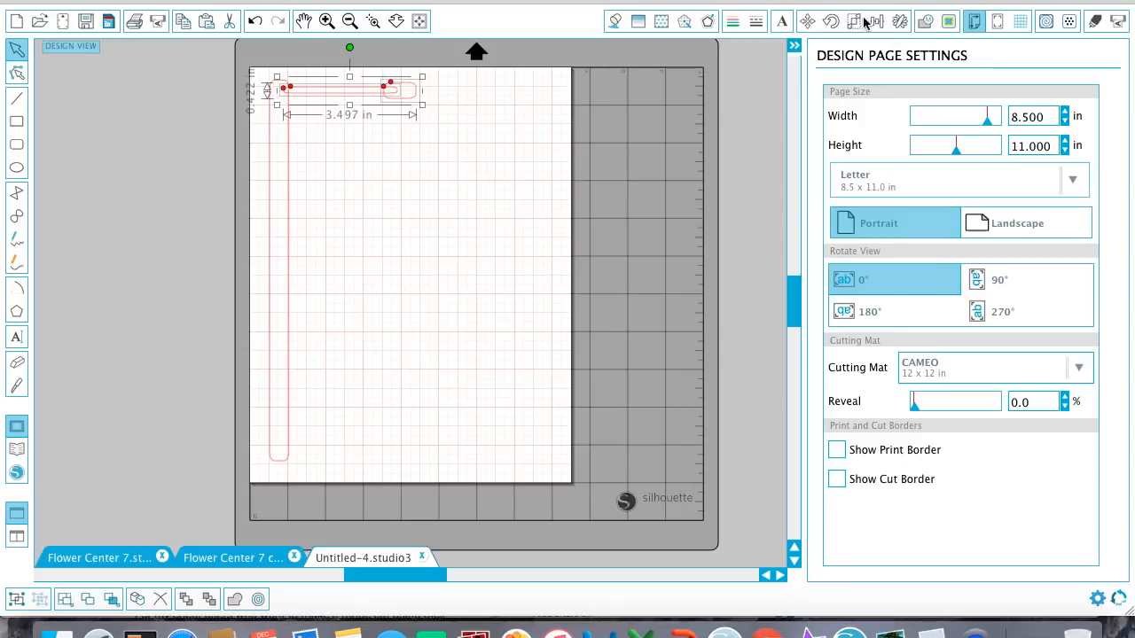
{"action": "left_click", "coordinate": [925, 22]}
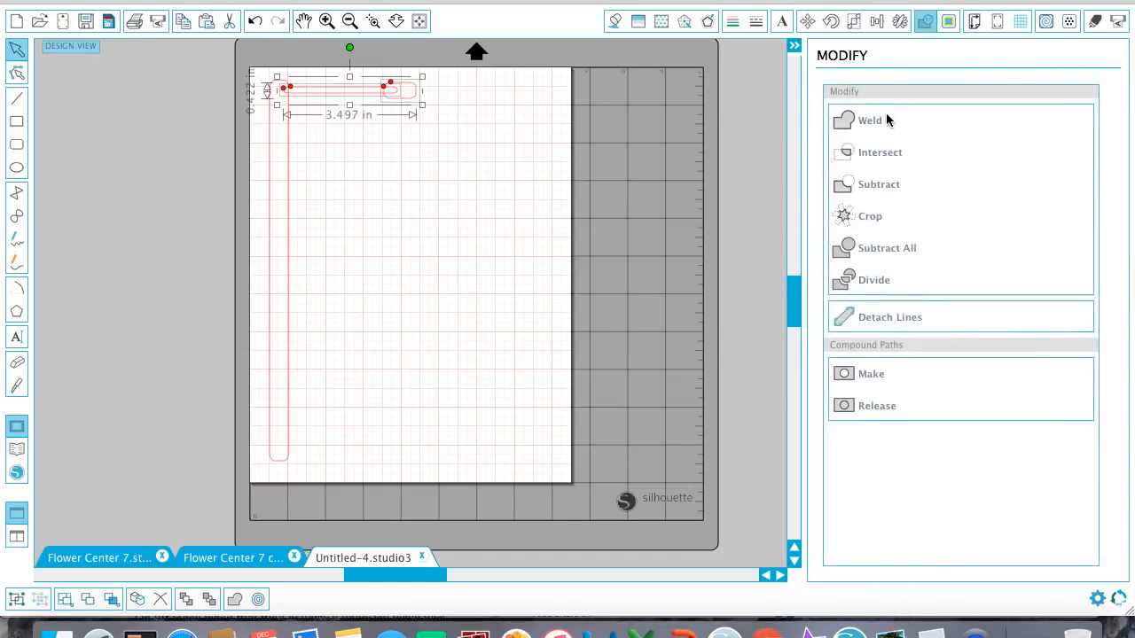
{"action": "left_click", "coordinate": [886, 129]}
{"action": "left_click", "coordinate": [444, 118]}
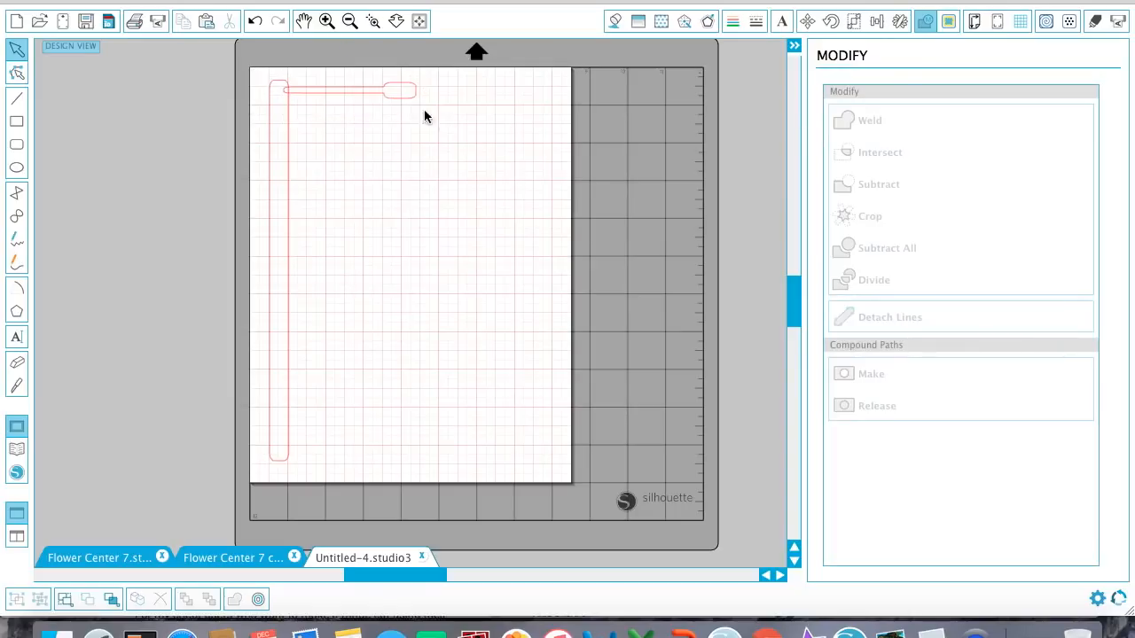
Shift the welded stamen slightly left and down so its thin end reaches further into the tall strip.
{"action": "left_click", "coordinate": [402, 109]}
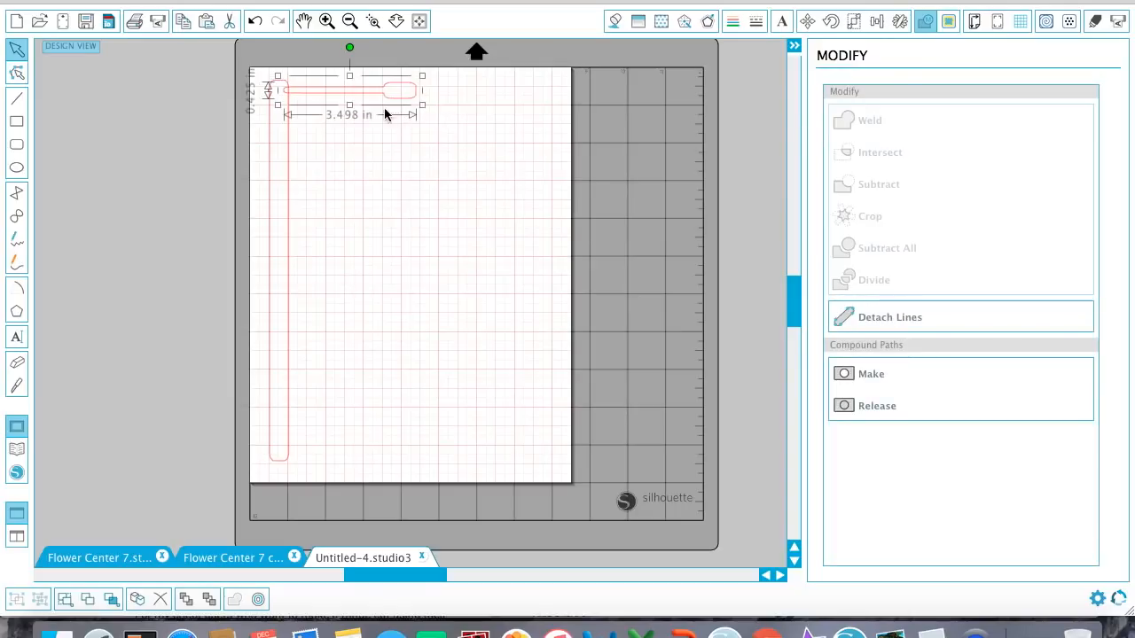
{"action": "left_click", "coordinate": [340, 111]}
{"action": "left_click_drag", "start_coordinate": [392, 103], "coordinate": [386, 106]}
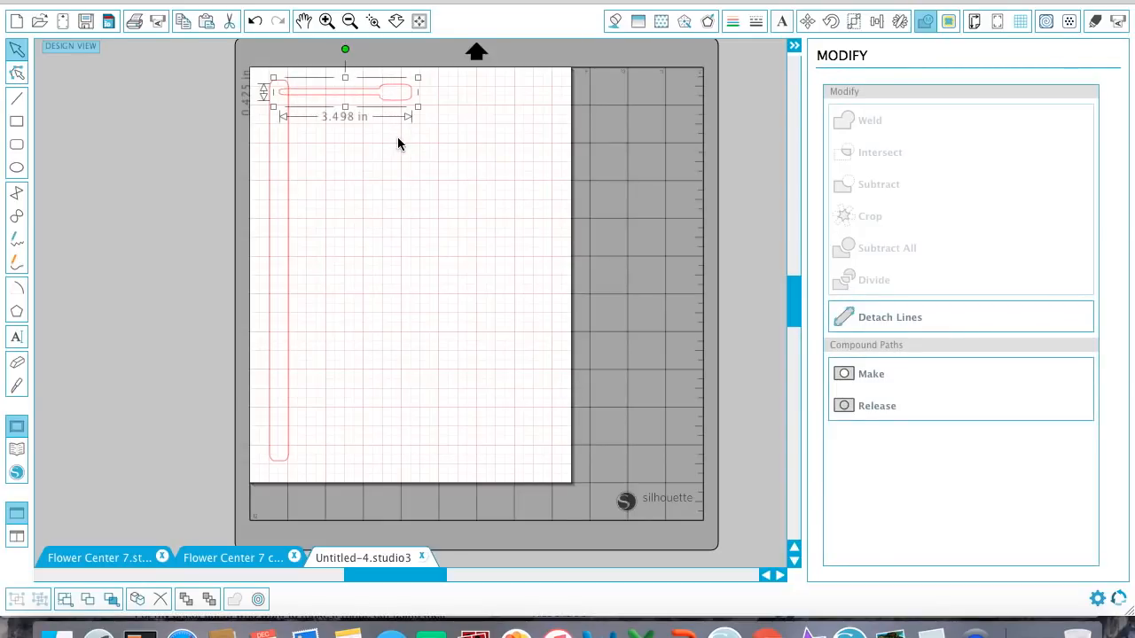
Duplicate the welded stamen directly below the original.
{"action": "left_click", "coordinate": [901, 22]}
{"action": "left_click", "coordinate": [876, 22]}
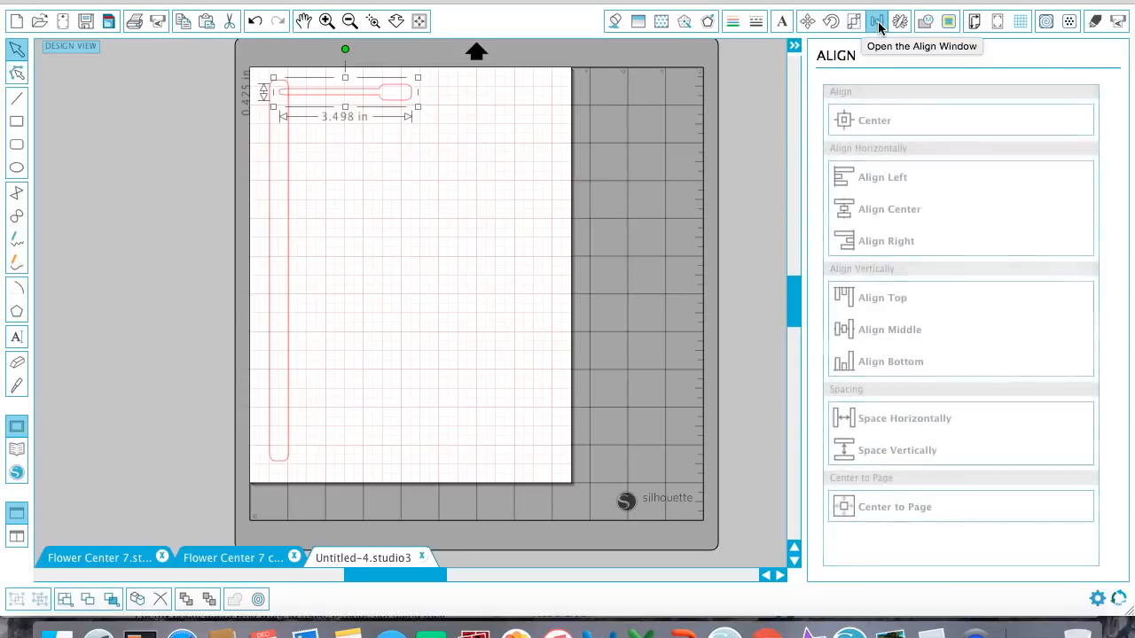
{"action": "left_click", "coordinate": [901, 23]}
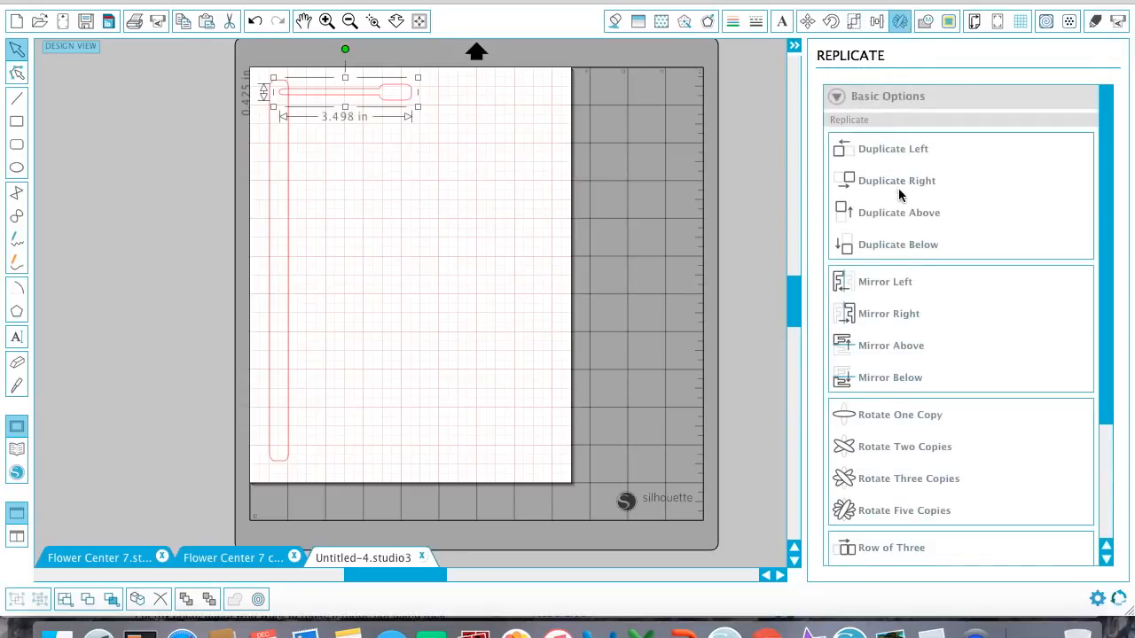
{"action": "left_click", "coordinate": [898, 245]}
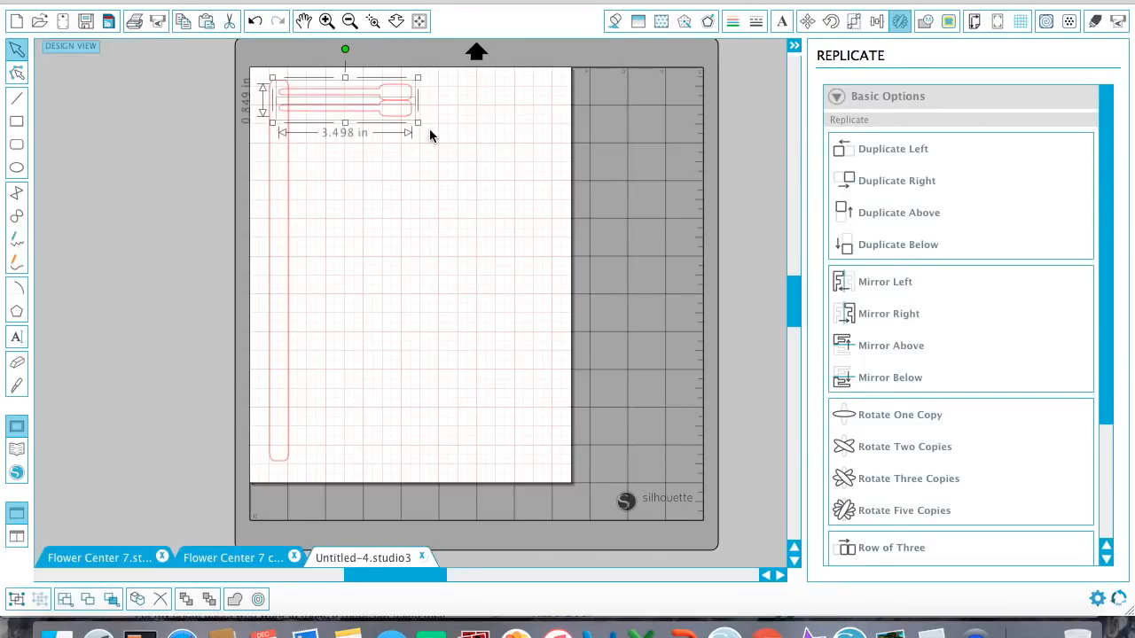
{"action": "key", "text": "Down"}
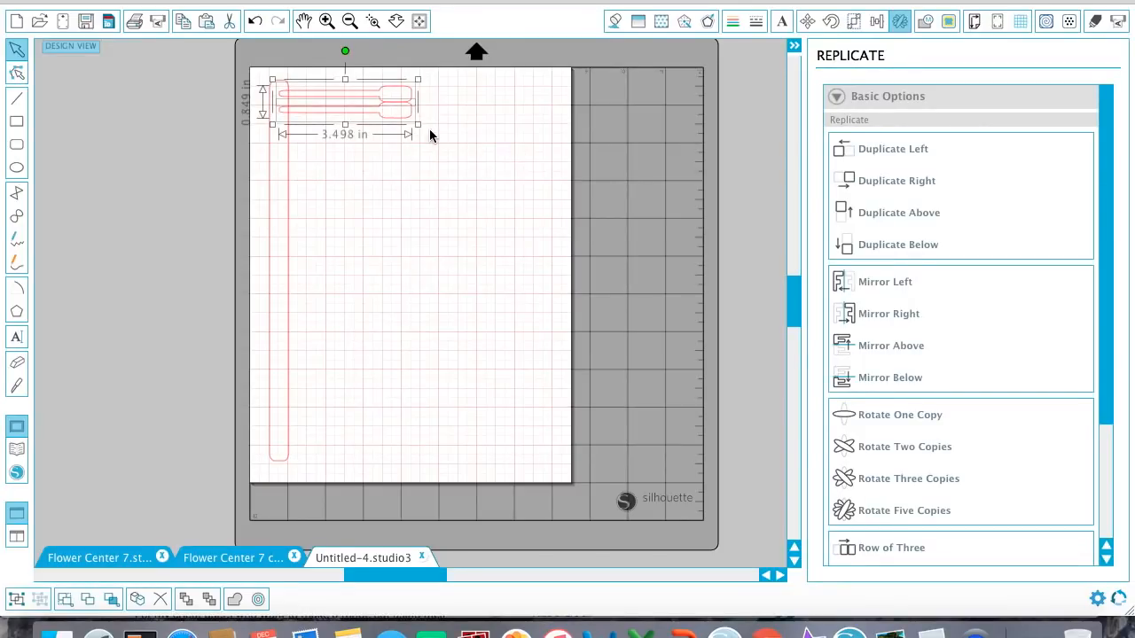
{"action": "left_click", "coordinate": [429, 134]}
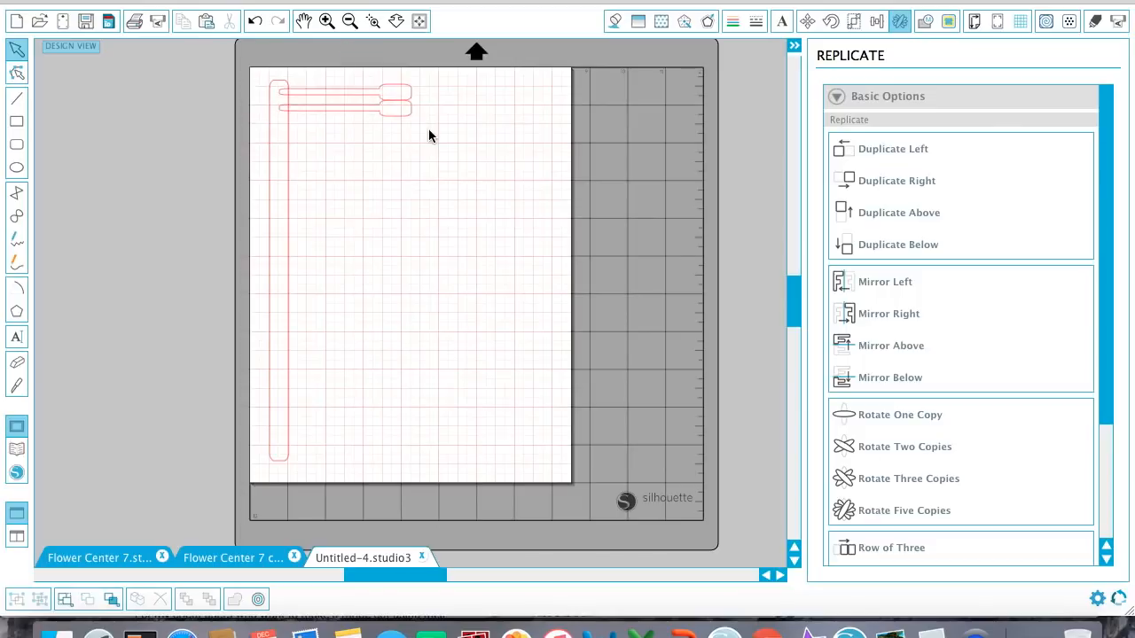
Nudge the lower stamen copy down to leave a small gap beneath the first one.
{"action": "left_click", "coordinate": [398, 116]}
{"action": "key", "text": "Down"}
{"action": "key", "text": "Down"}
{"action": "key", "text": "Down"}
{"action": "key", "text": "Down"}
{"action": "key", "text": "Down"}
{"action": "key", "text": "Down"}
{"action": "key", "text": "Up"}
{"action": "key", "text": "Up"}
{"action": "key", "text": "Up"}
{"action": "left_click", "coordinate": [370, 153]}
Select both spaced stamens and duplicate the pair below.
{"action": "left_click_drag", "start_coordinate": [437, 157], "coordinate": [314, 78]}
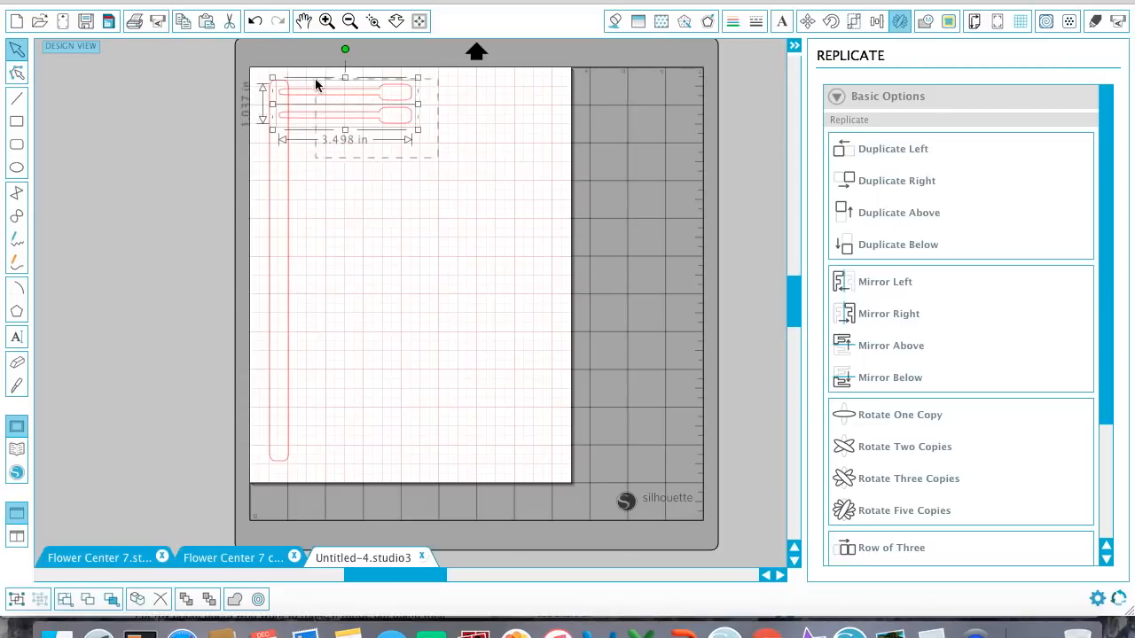
{"action": "left_click", "coordinate": [887, 245]}
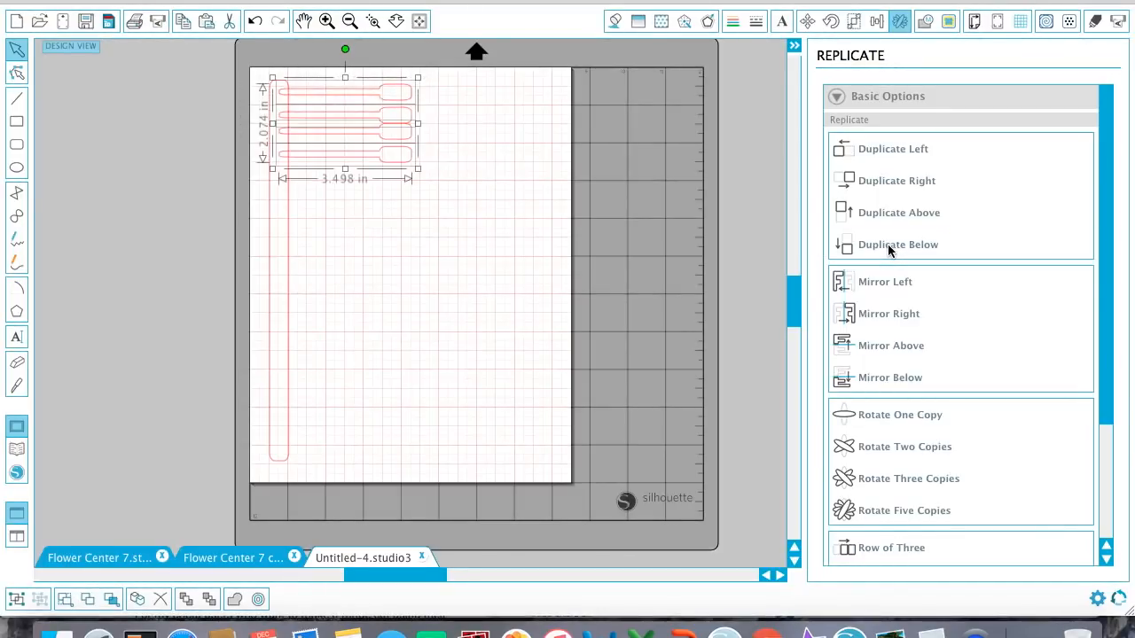
{"action": "key", "text": "Up"}
{"action": "key", "text": "Up"}
{"action": "key", "text": "Up"}
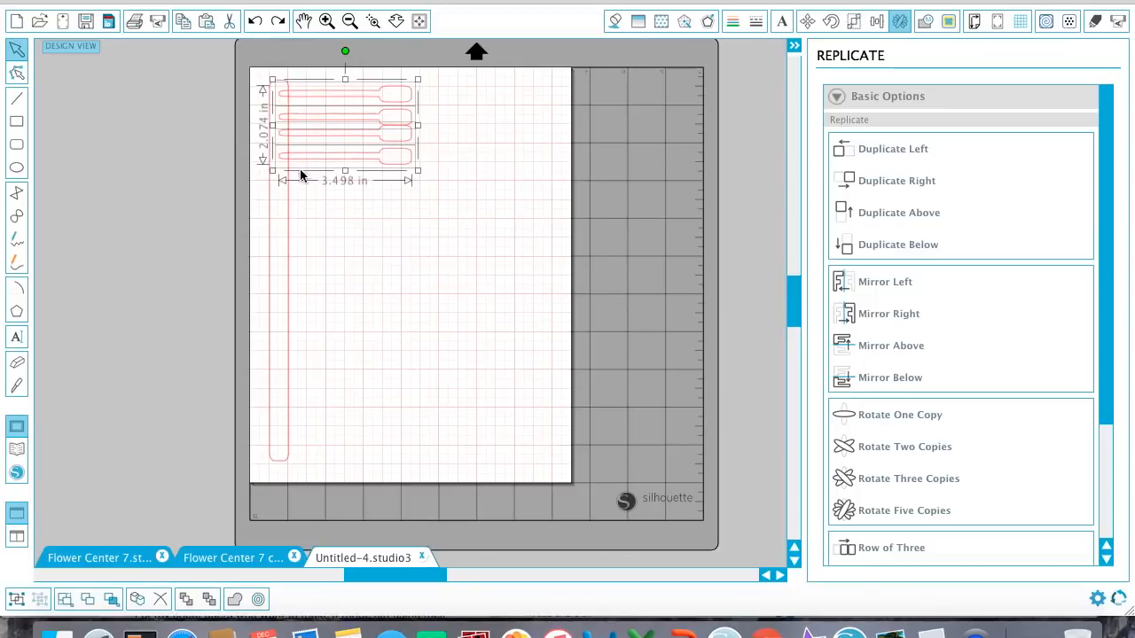
Nudge the lower pair of stamens down so all four are evenly spaced.
{"action": "left_click", "coordinate": [354, 183]}
{"action": "left_click", "coordinate": [350, 135]}
{"action": "key", "text": "Down"}
{"action": "key", "text": "Down"}
{"action": "key", "text": "Down"}
{"action": "key", "text": "Down"}
{"action": "left_click_drag", "start_coordinate": [397, 197], "coordinate": [365, 81]}
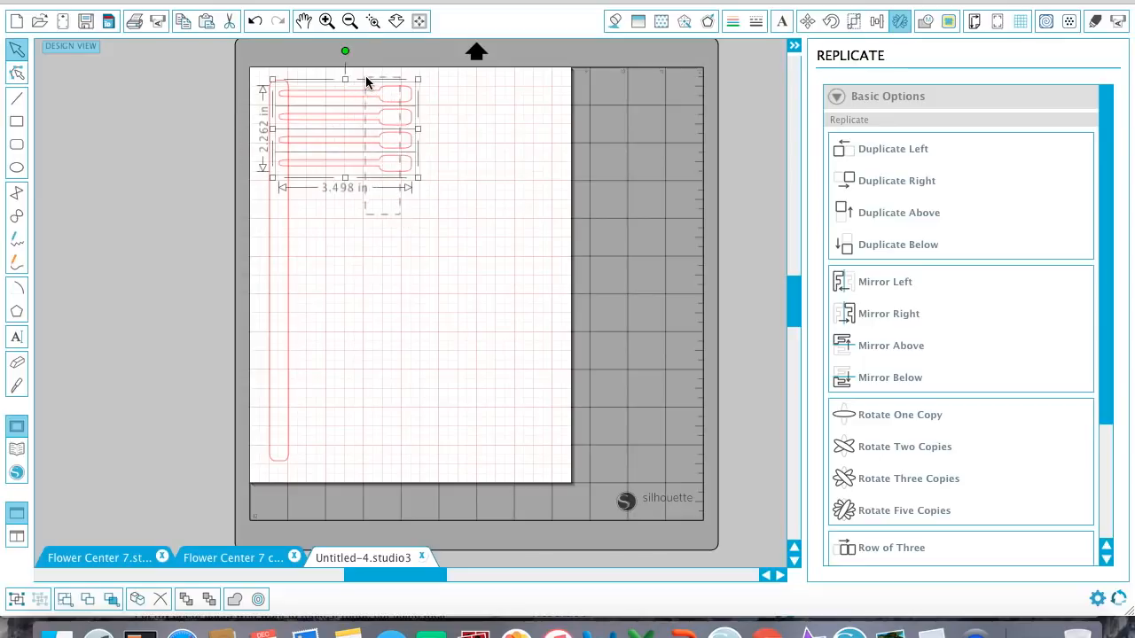
{"action": "left_click", "coordinate": [877, 21]}
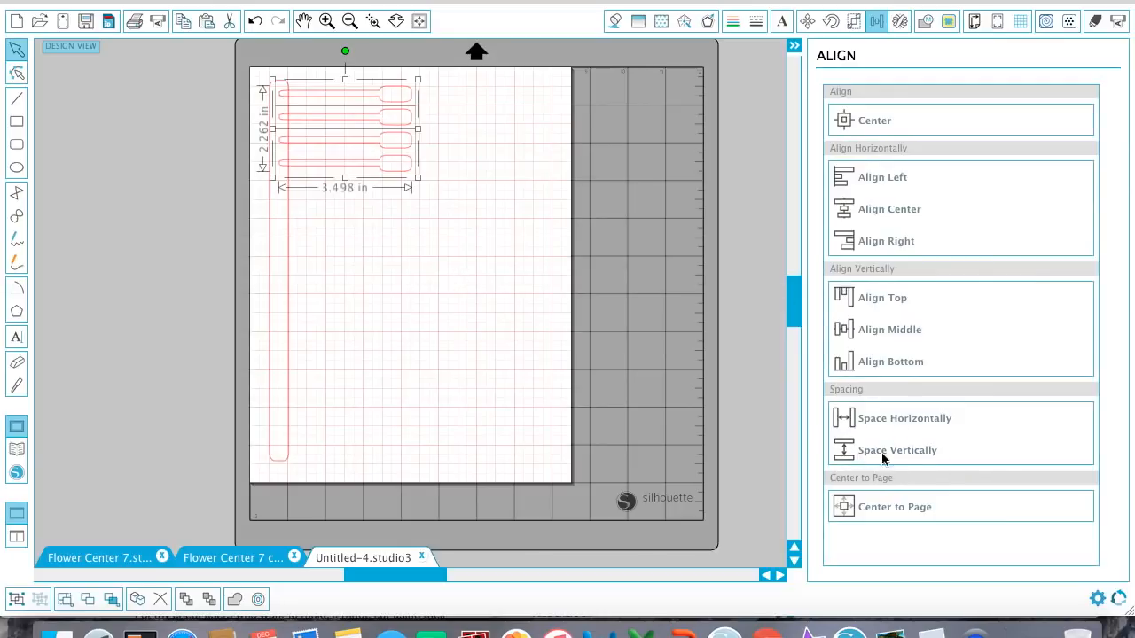
{"action": "left_click", "coordinate": [471, 251]}
Select the four stamens and duplicate the whole set directly below.
{"action": "left_click_drag", "start_coordinate": [448, 242], "coordinate": [390, 75]}
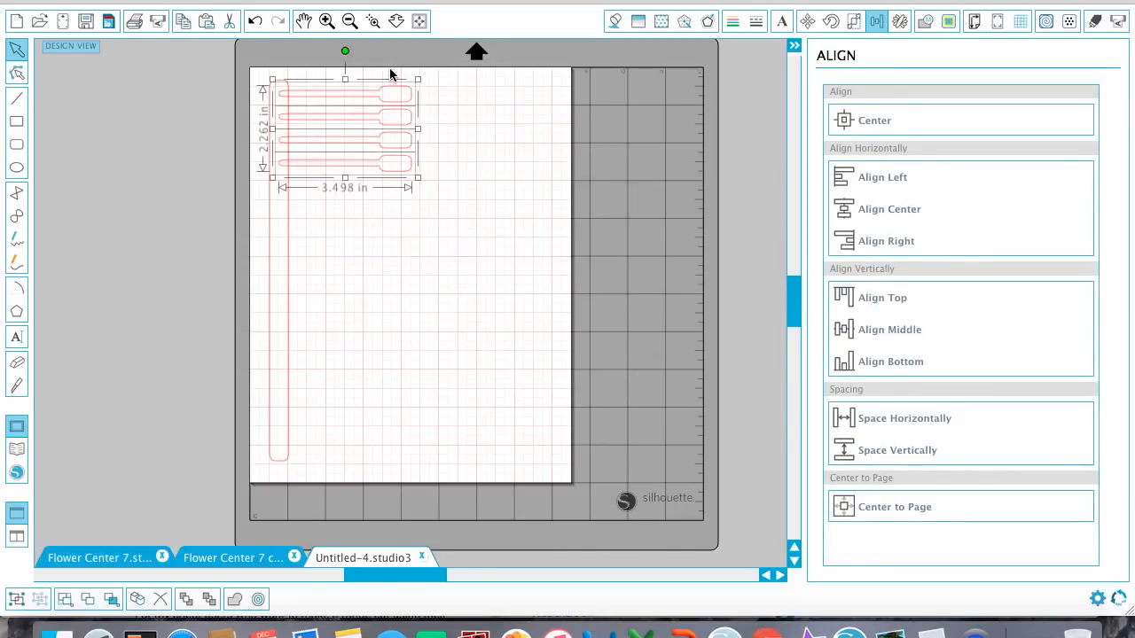
{"action": "key", "text": "super+v"}
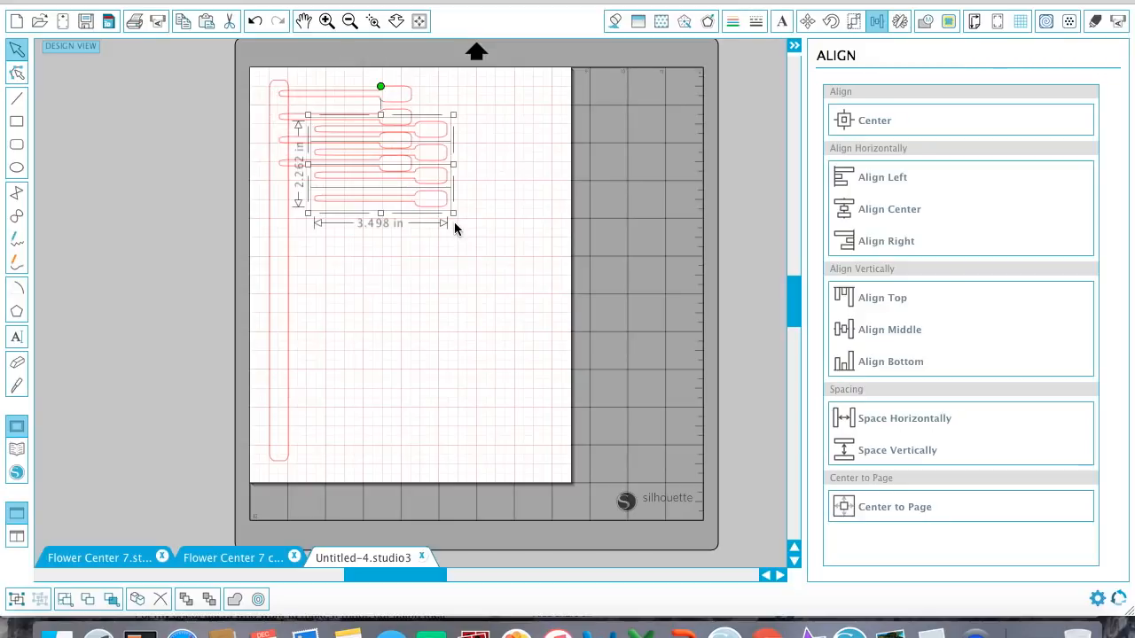
{"action": "key", "text": "super+z"}
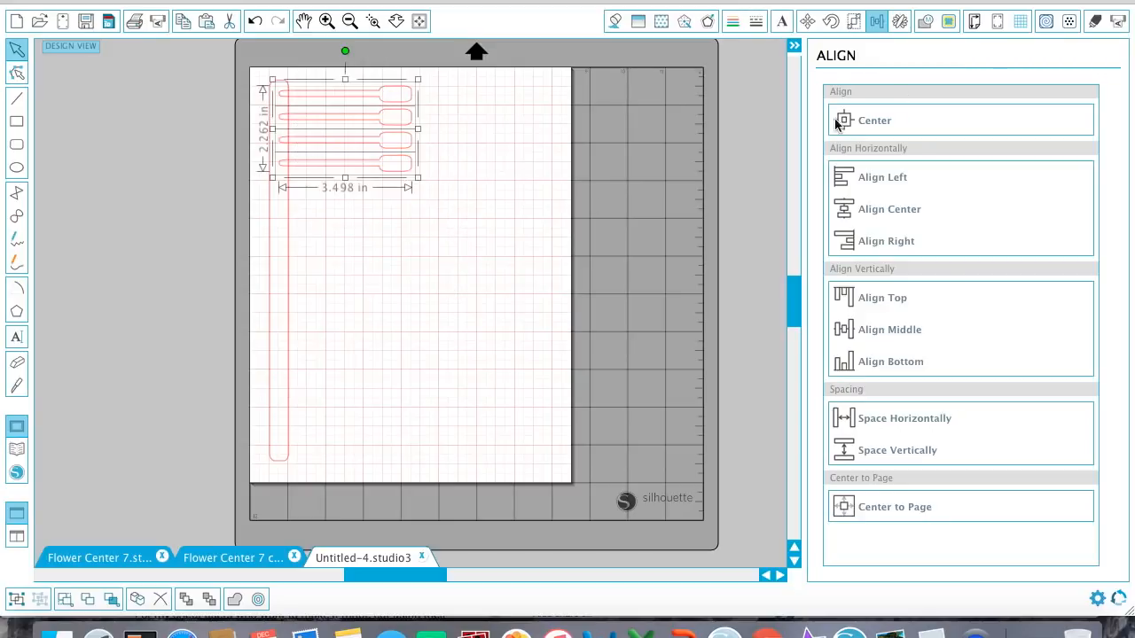
{"action": "left_click", "coordinate": [900, 21]}
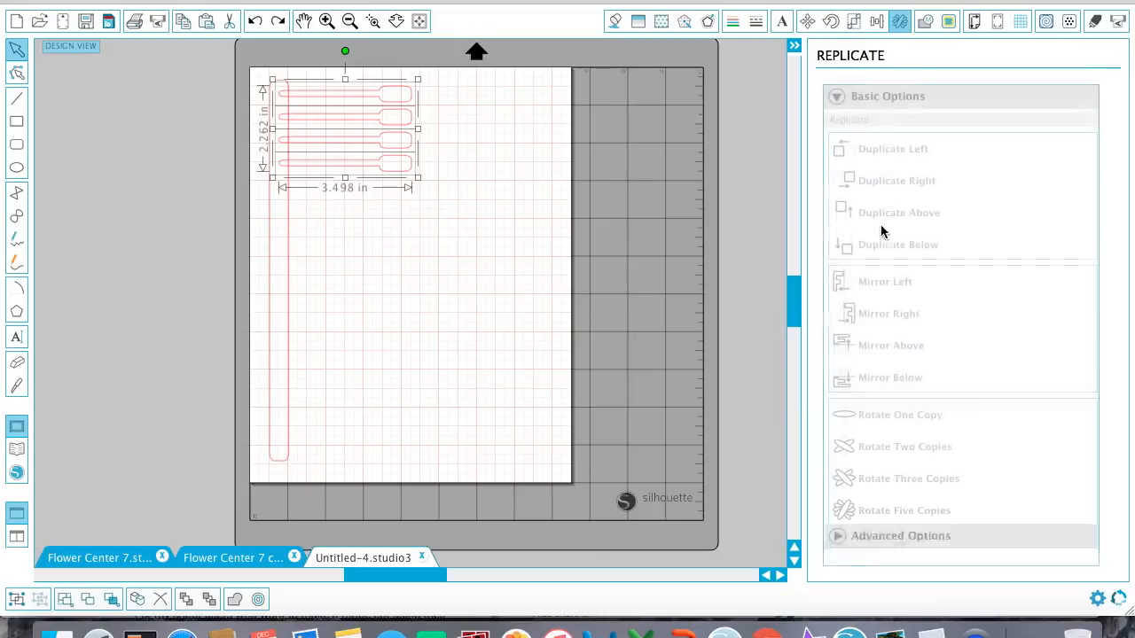
{"action": "left_click", "coordinate": [881, 245]}
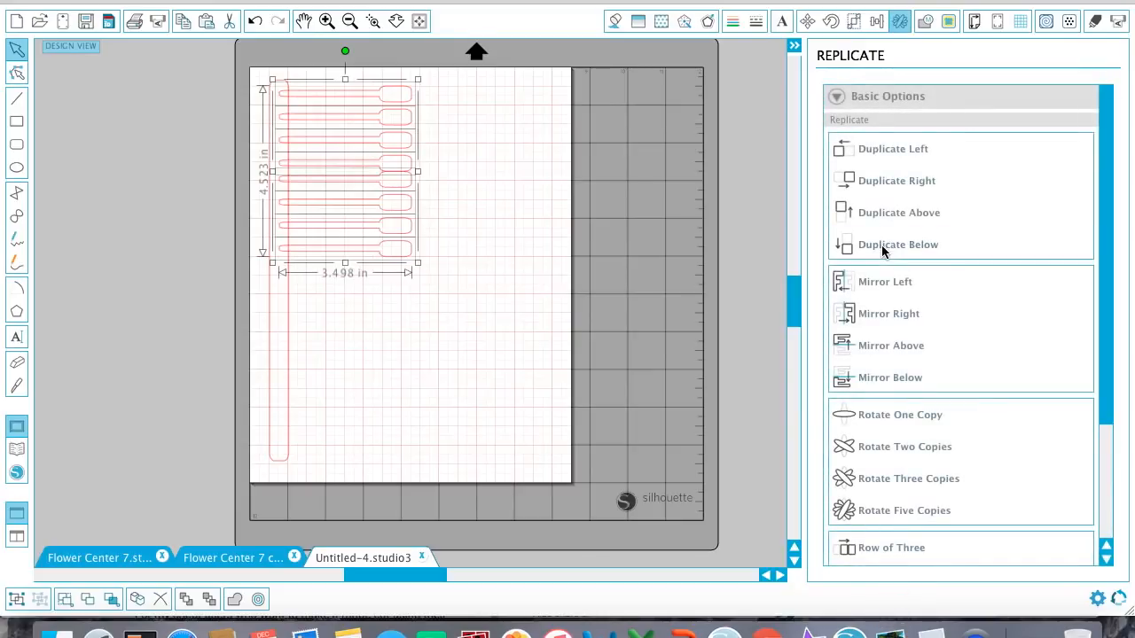
Select the lower four stamens and nudge them down to leave a gap below the upper four.
{"action": "left_click", "coordinate": [433, 321]}
{"action": "left_click_drag", "start_coordinate": [433, 320], "coordinate": [381, 174]}
{"action": "key", "text": "Down"}
{"action": "key", "text": "Down"}
{"action": "key", "text": "Down"}
{"action": "key", "text": "Down"}
{"action": "key", "text": "Down"}
{"action": "key", "text": "Down"}
{"action": "key", "text": "Down"}
{"action": "key", "text": "Down"}
{"action": "key", "text": "Down"}
{"action": "key", "text": "Down"}
{"action": "key", "text": "Down"}
{"action": "left_click", "coordinate": [390, 297]}
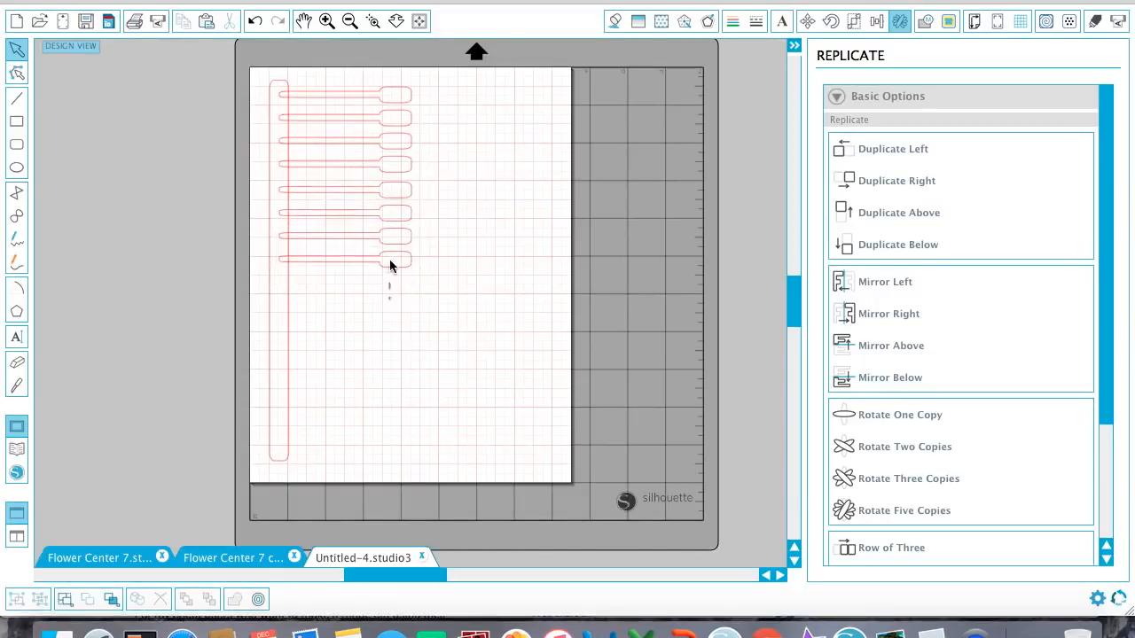
Duplicate all eight stamens below and nudge the eight copies down to open a gap.
{"action": "left_click_drag", "start_coordinate": [390, 264], "coordinate": [391, 75]}
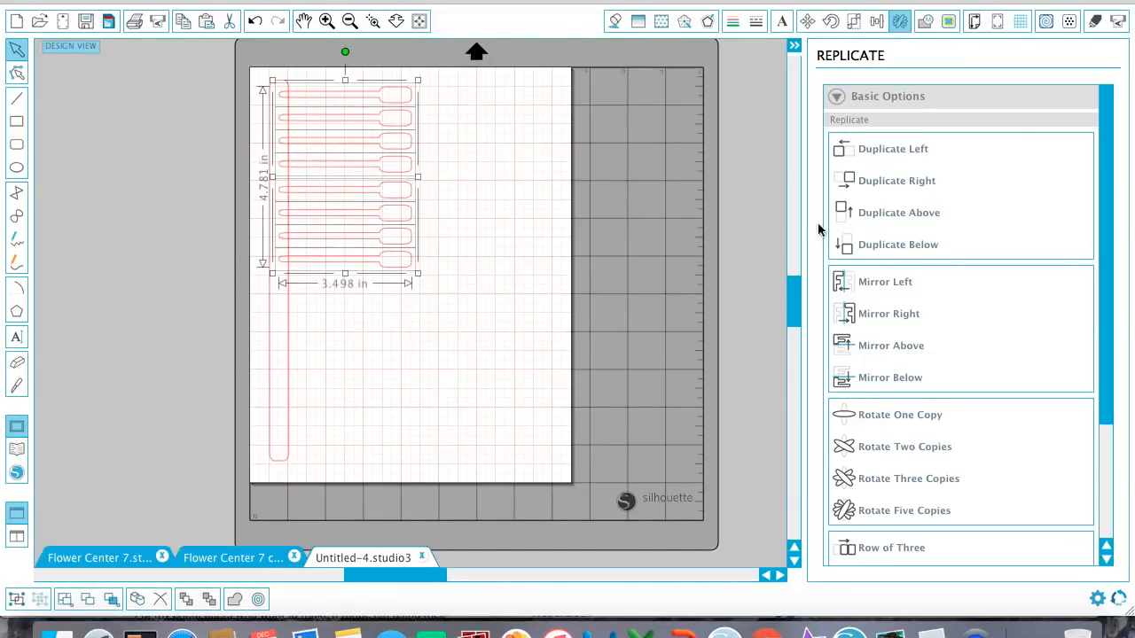
{"action": "left_click", "coordinate": [878, 246]}
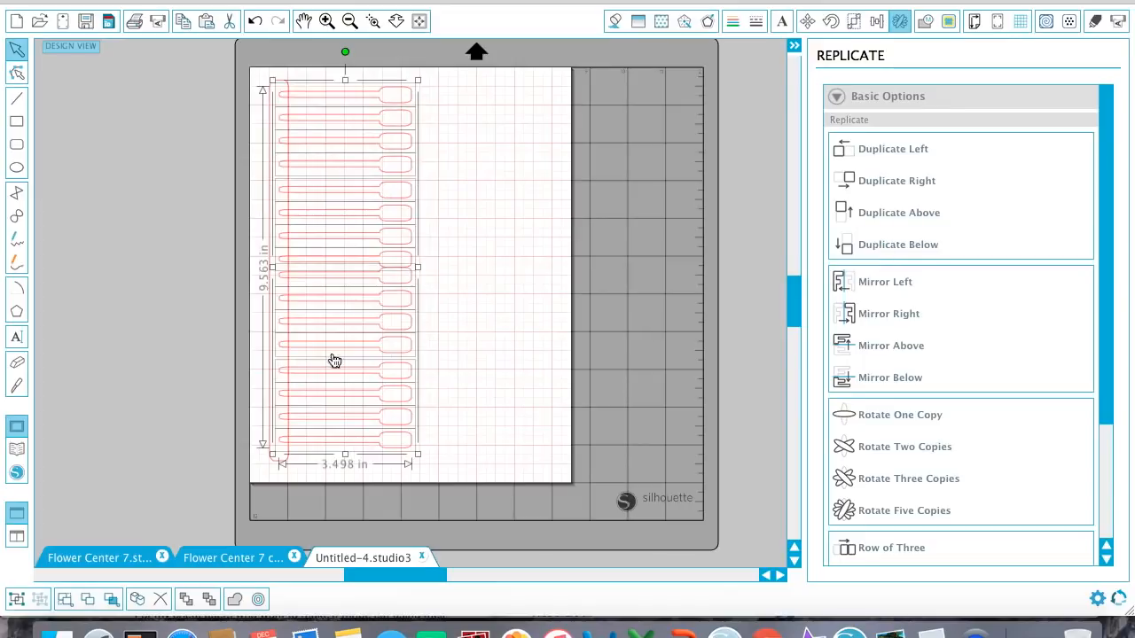
{"action": "left_click", "coordinate": [453, 405]}
{"action": "left_click_drag", "start_coordinate": [424, 454], "coordinate": [376, 280]}
{"action": "key", "text": "Down"}
{"action": "key", "text": "Down"}
{"action": "key", "text": "Down"}
{"action": "key", "text": "Down"}
Try to space the stamens evenly in the vertical direction with the rounded strip included in the selection.
{"action": "left_click_drag", "start_coordinate": [450, 468], "coordinate": [254, 75]}
{"action": "left_click", "coordinate": [885, 19]}
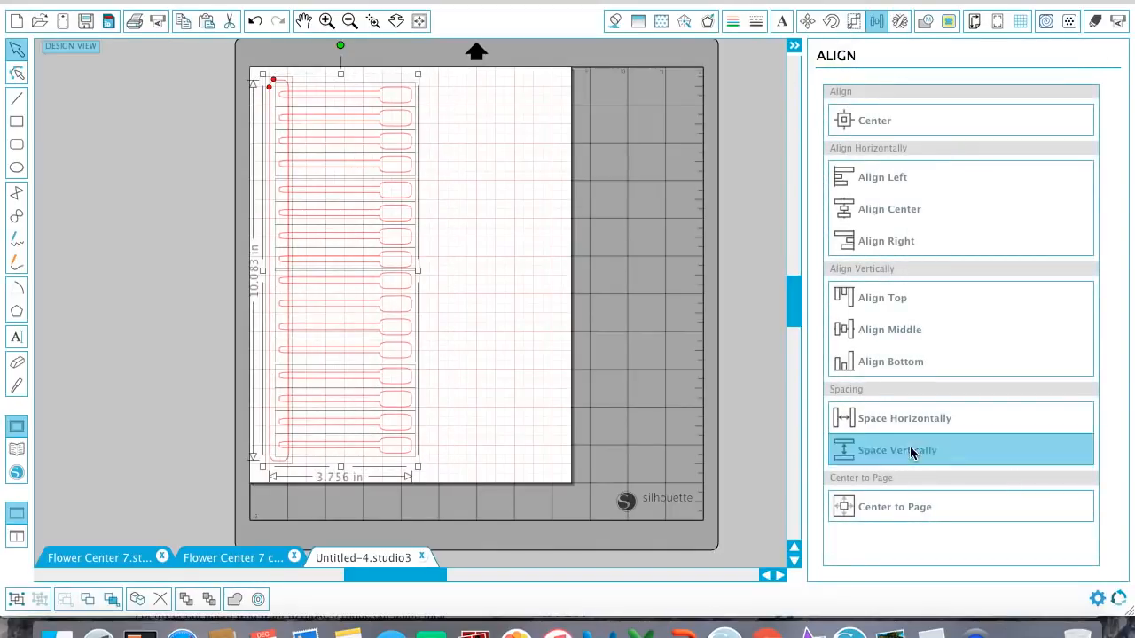
{"action": "left_click", "coordinate": [908, 448]}
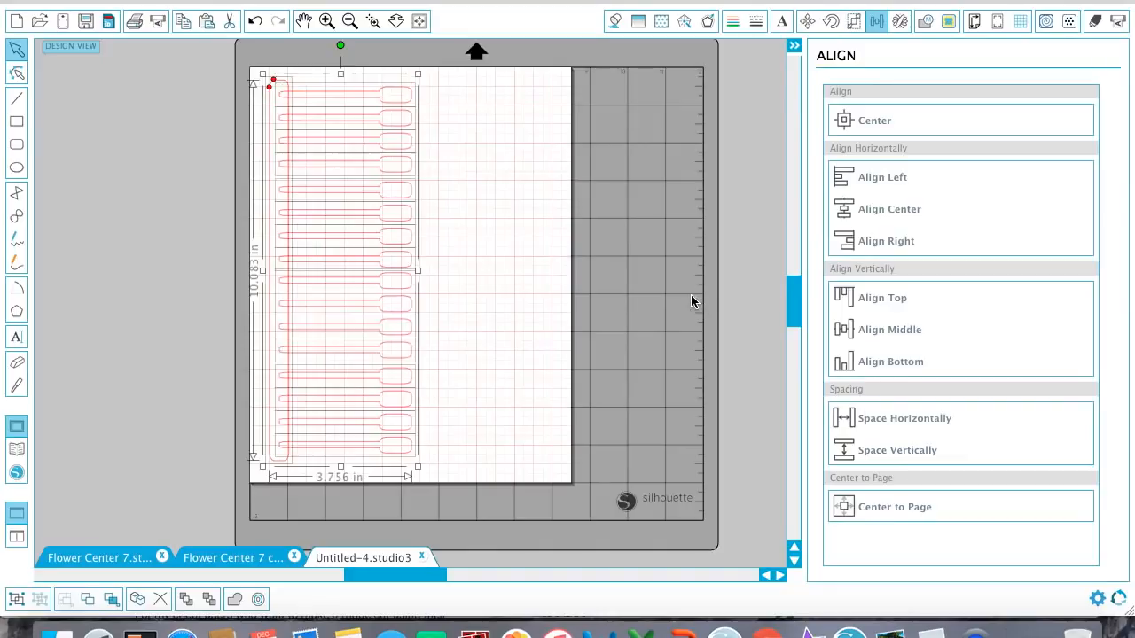
Select only the sixteen stamens, without the strip, and space them evenly in the vertical direction.
{"action": "left_click", "coordinate": [426, 414]}
{"action": "left_click_drag", "start_coordinate": [408, 363], "coordinate": [387, 33]}
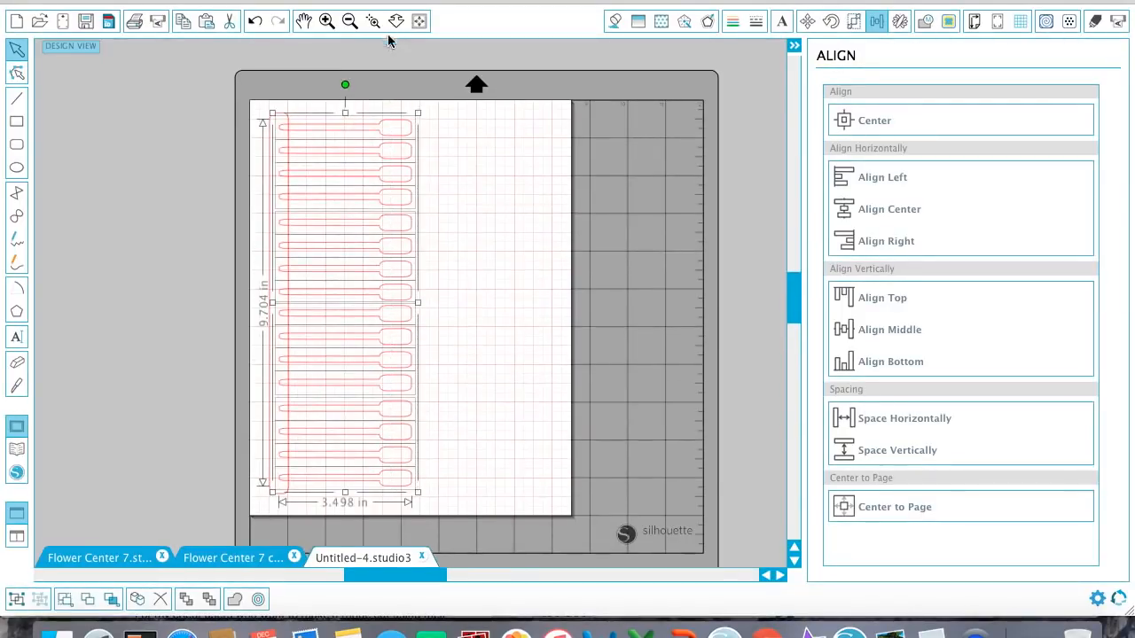
{"action": "left_click", "coordinate": [884, 449]}
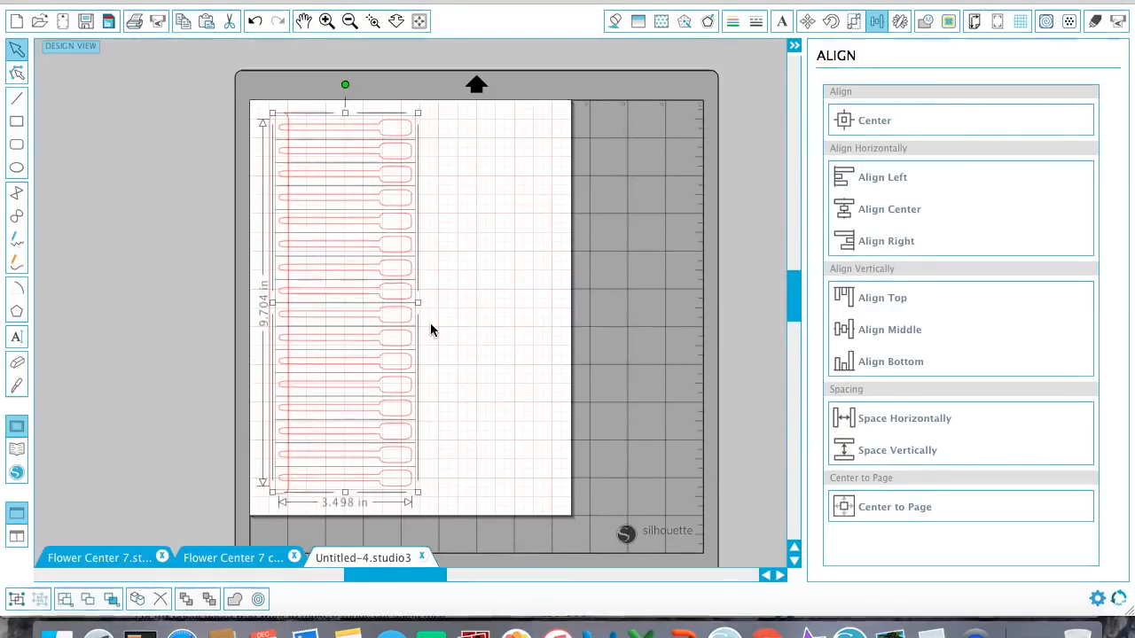
{"action": "left_click", "coordinate": [456, 332]}
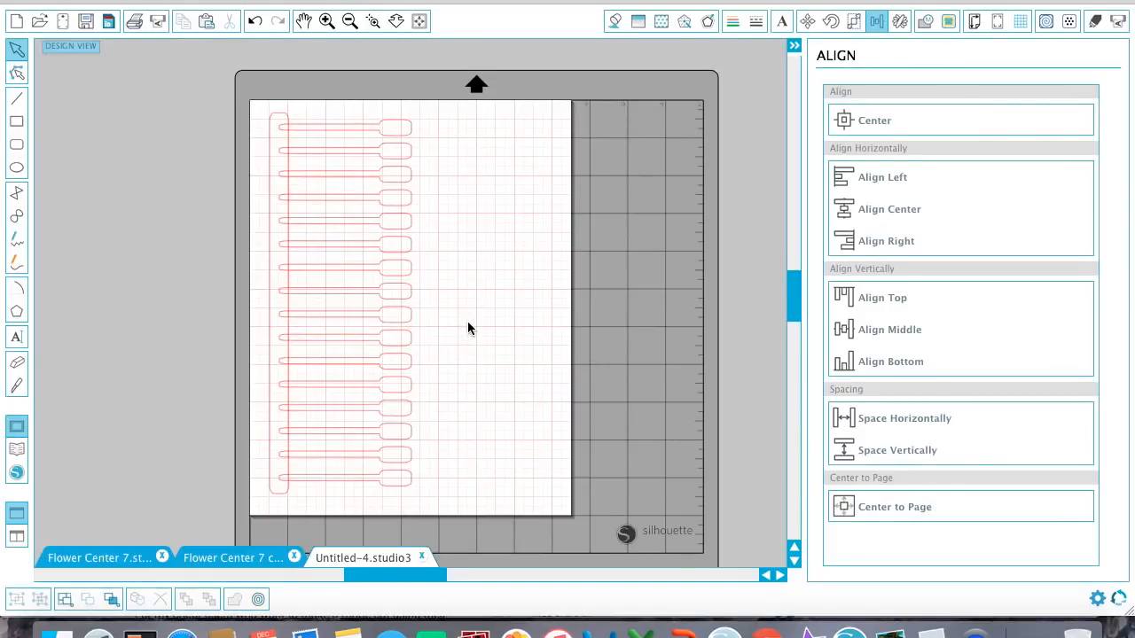
{"action": "scroll", "coordinate": [467, 321], "scroll_direction": "down", "scroll_amount": 1}
{"action": "left_click", "coordinate": [268, 288]}
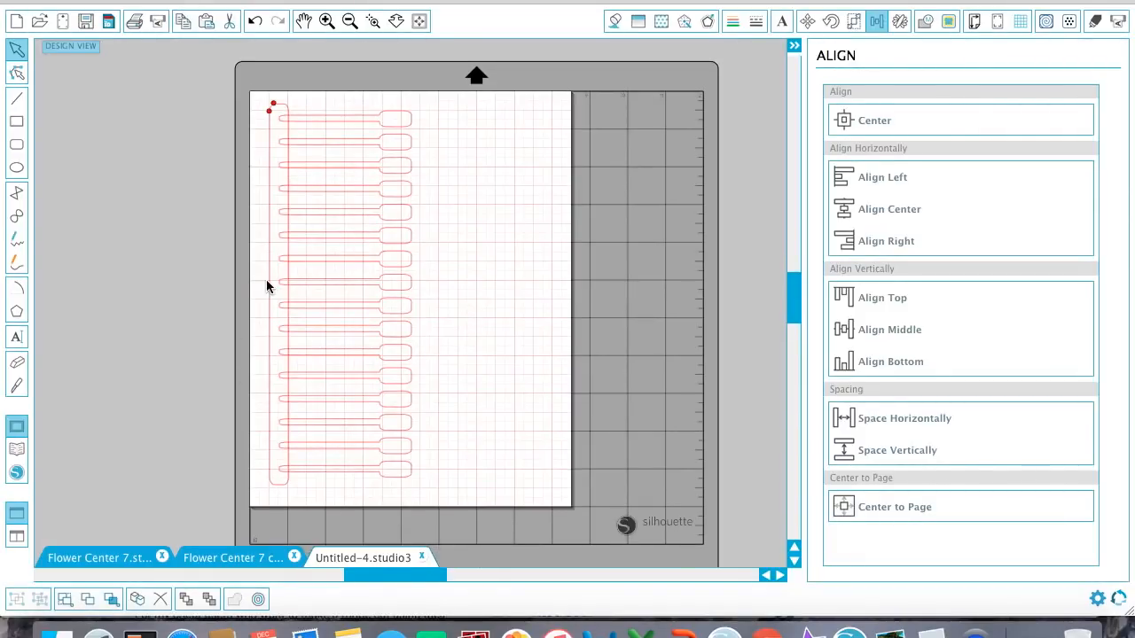
{"action": "left_click", "coordinate": [267, 284]}
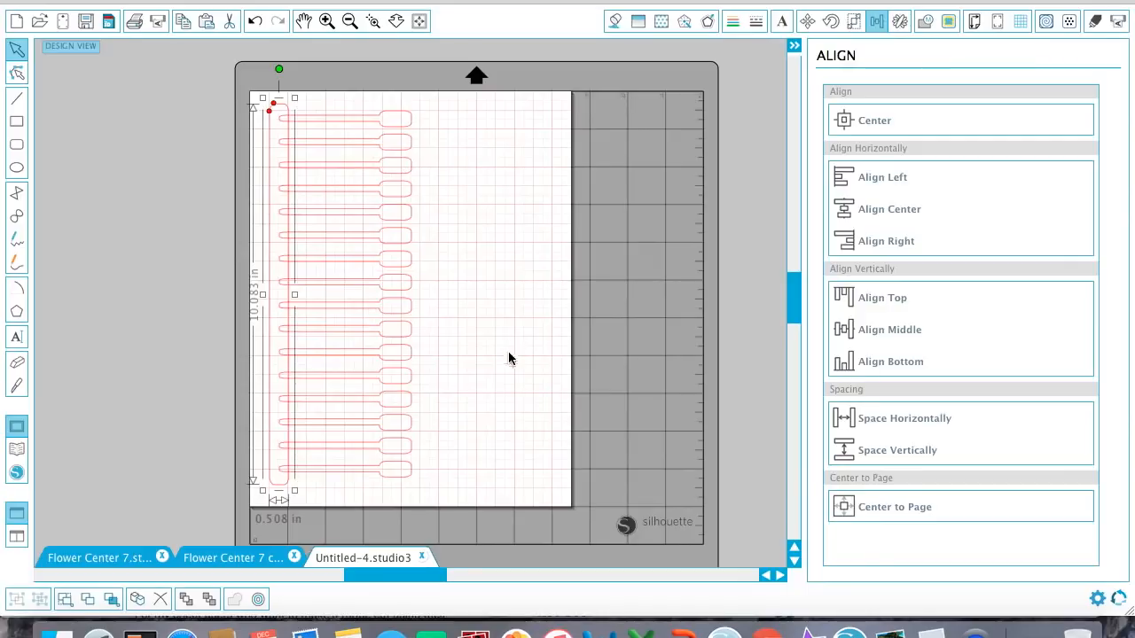
{"action": "left_click_drag", "start_coordinate": [429, 486], "coordinate": [393, 106]}
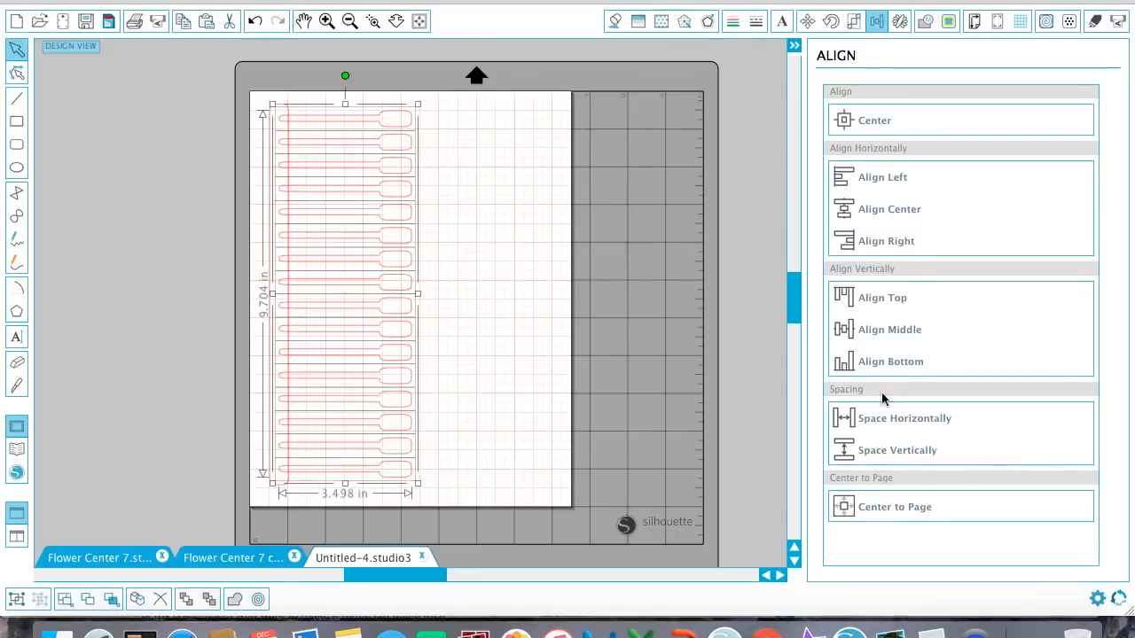
{"action": "left_click", "coordinate": [523, 319]}
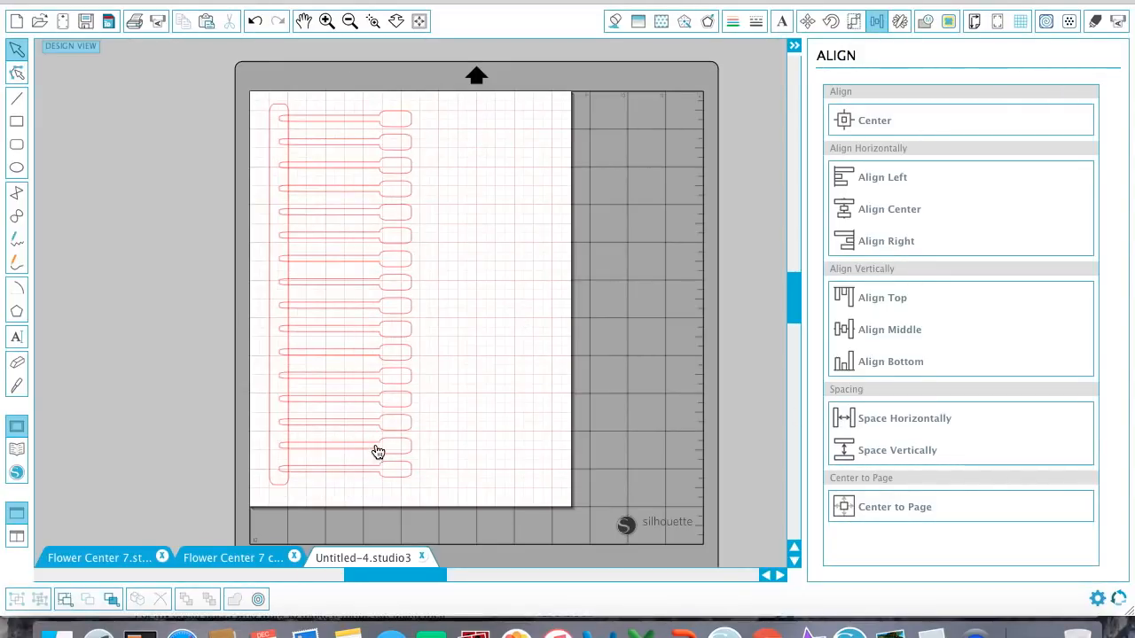
Weld the rounded strip and all sixteen stamens into a single shape.
{"action": "left_click", "coordinate": [416, 475]}
{"action": "key", "text": "super+a"}
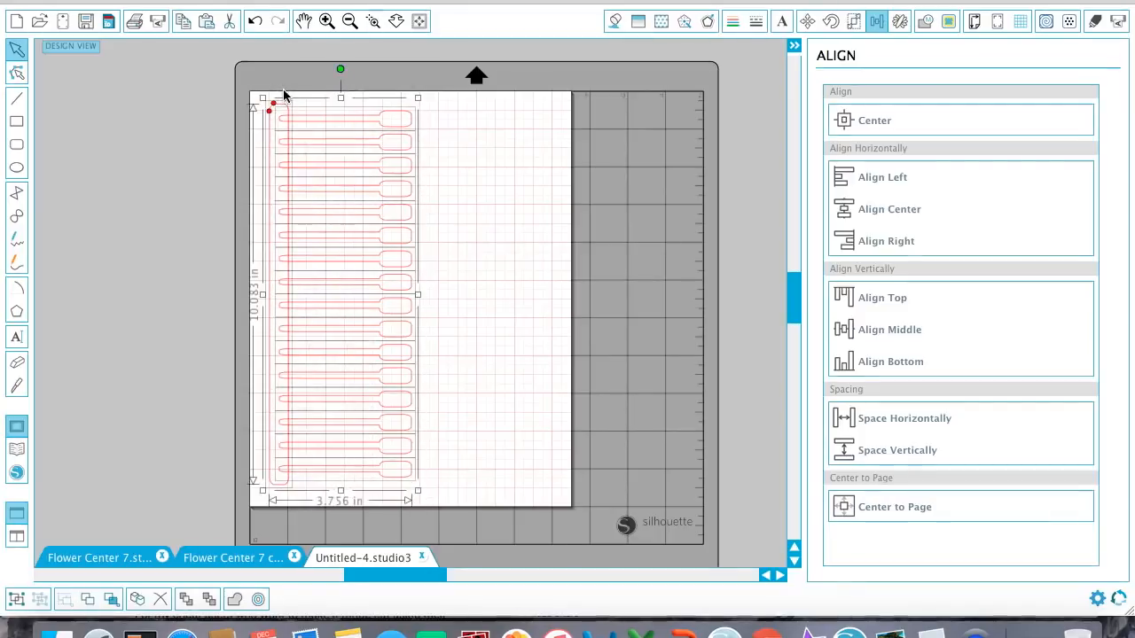
{"action": "left_click", "coordinate": [924, 20]}
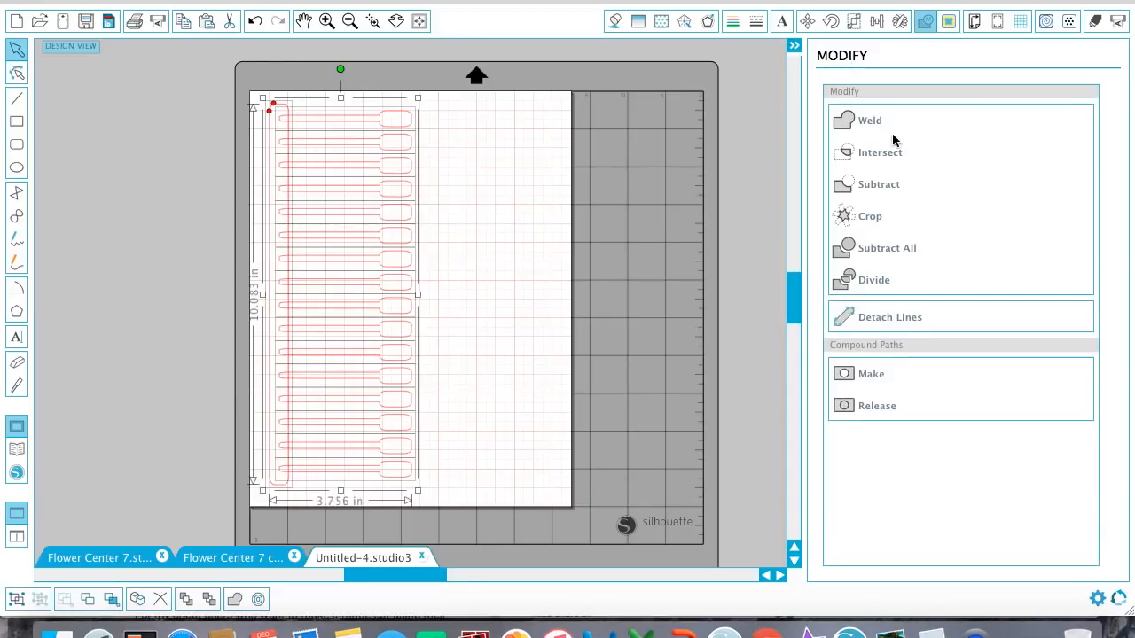
{"action": "left_click", "coordinate": [890, 120]}
{"action": "left_click", "coordinate": [478, 178]}
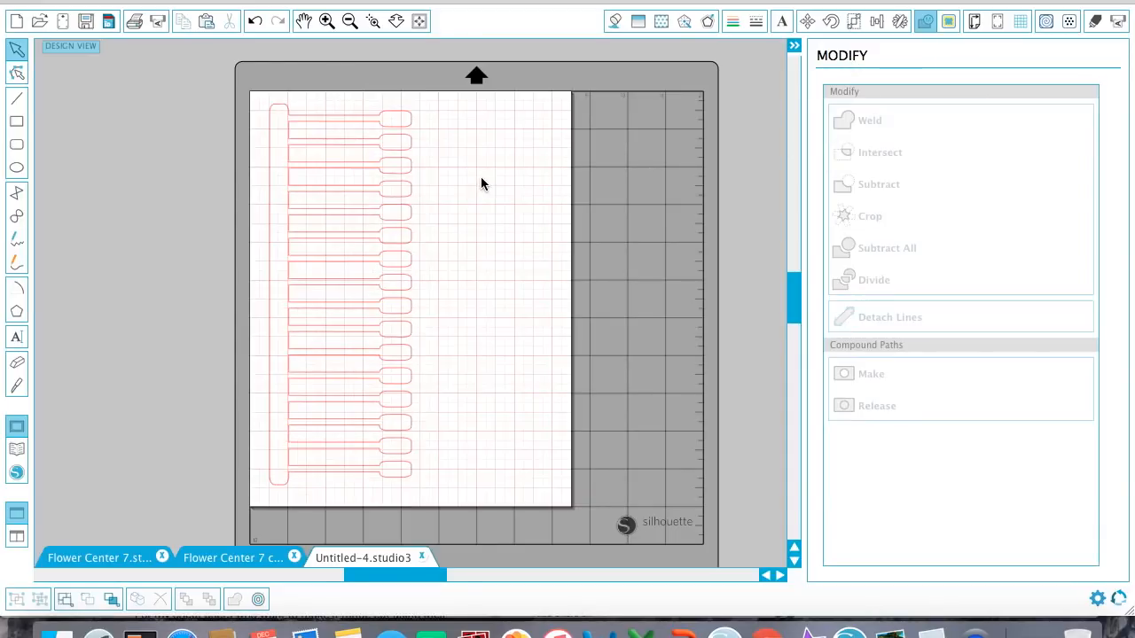
{"action": "left_click", "coordinate": [344, 425]}
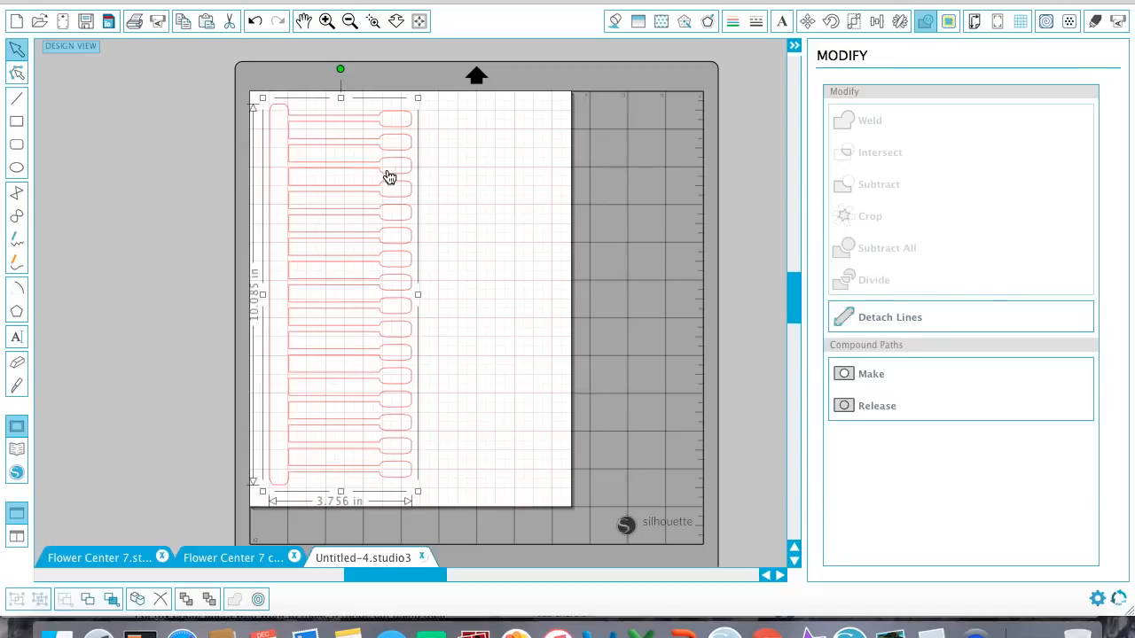
{"action": "left_click", "coordinate": [468, 271]}
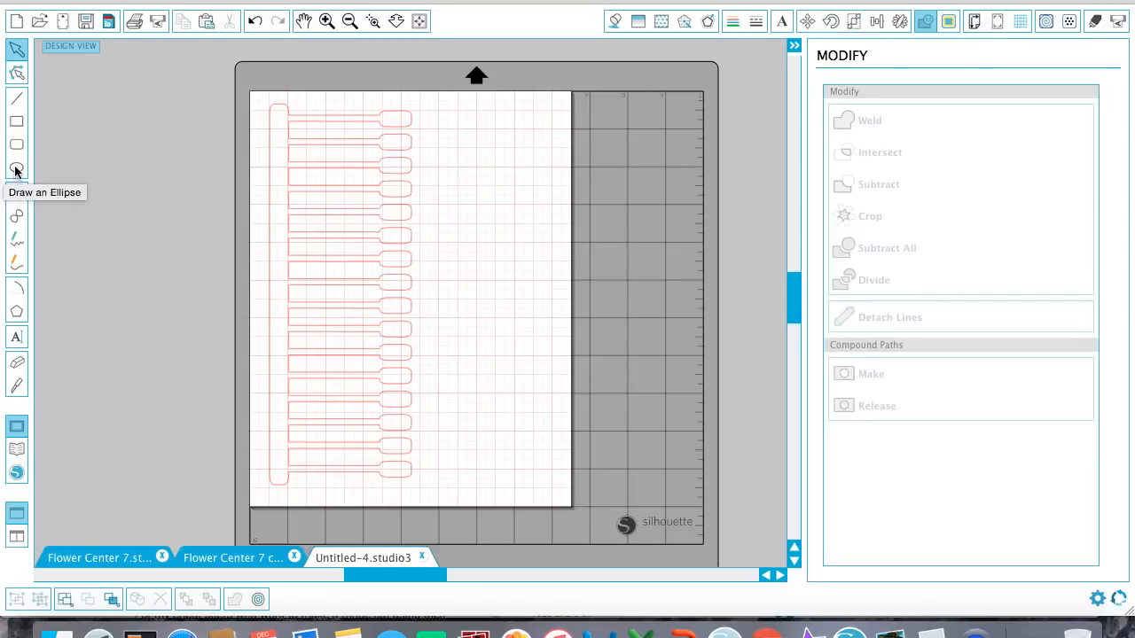
Undo the weld of the strip and the stamens.
{"action": "key", "text": "super+z"}
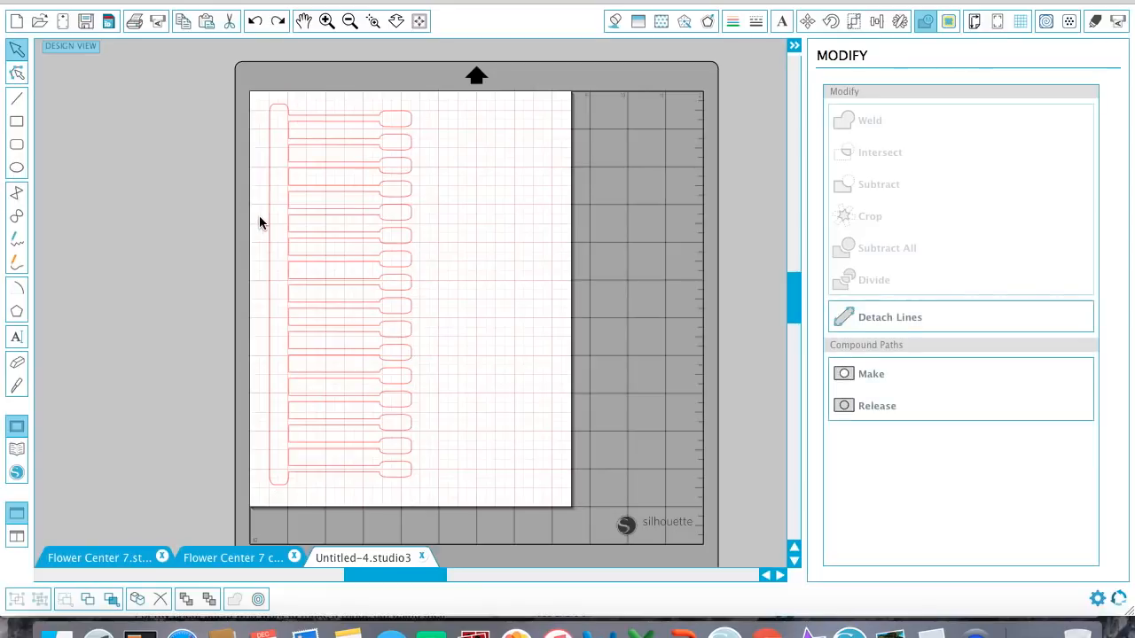
{"action": "left_click", "coordinate": [260, 215]}
{"action": "key", "text": "super+z"}
{"action": "key", "text": "super+z"}
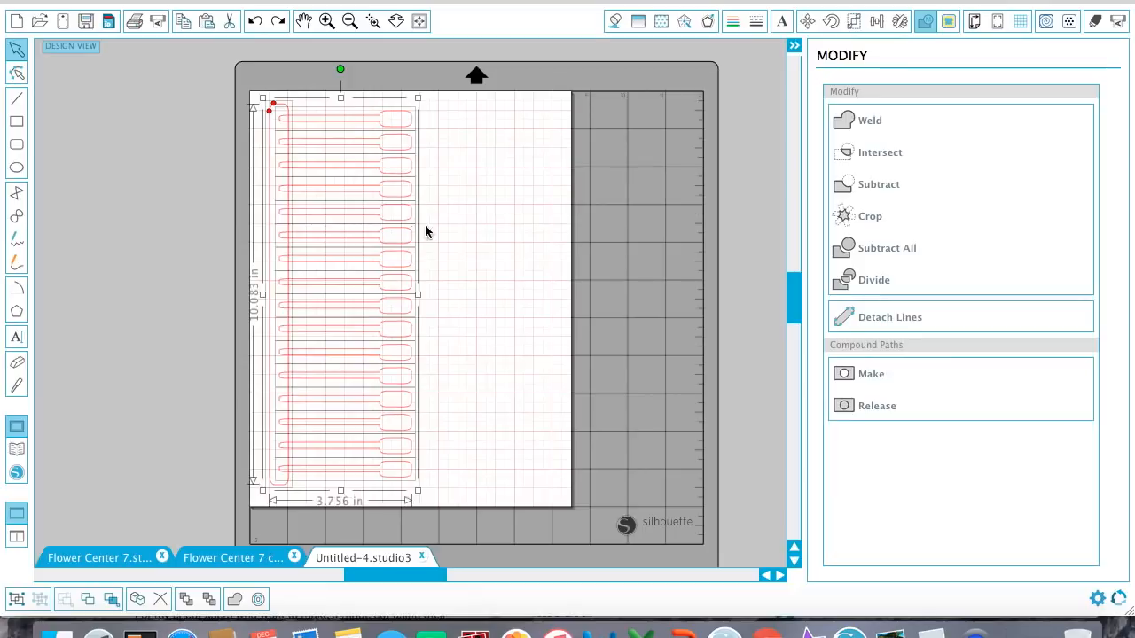
{"action": "left_click", "coordinate": [460, 228]}
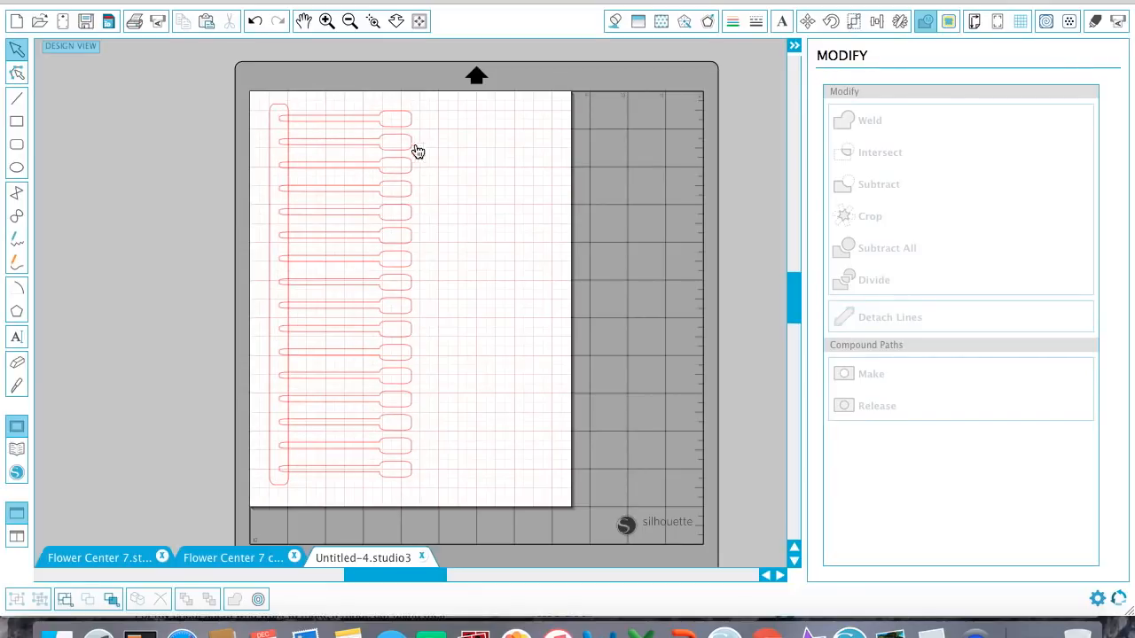
Select all the stamens without the strip and stretch them horizontally to about 4.18 in long.
{"action": "left_click_drag", "start_coordinate": [425, 111], "coordinate": [332, 502]}
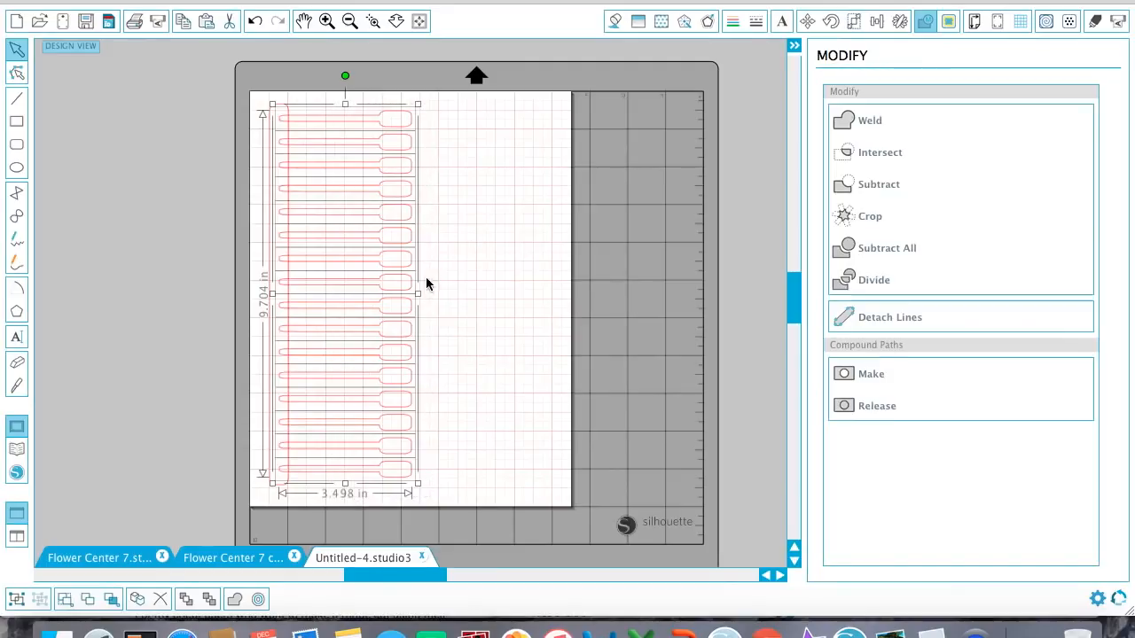
{"action": "left_click_drag", "start_coordinate": [418, 295], "coordinate": [445, 302]}
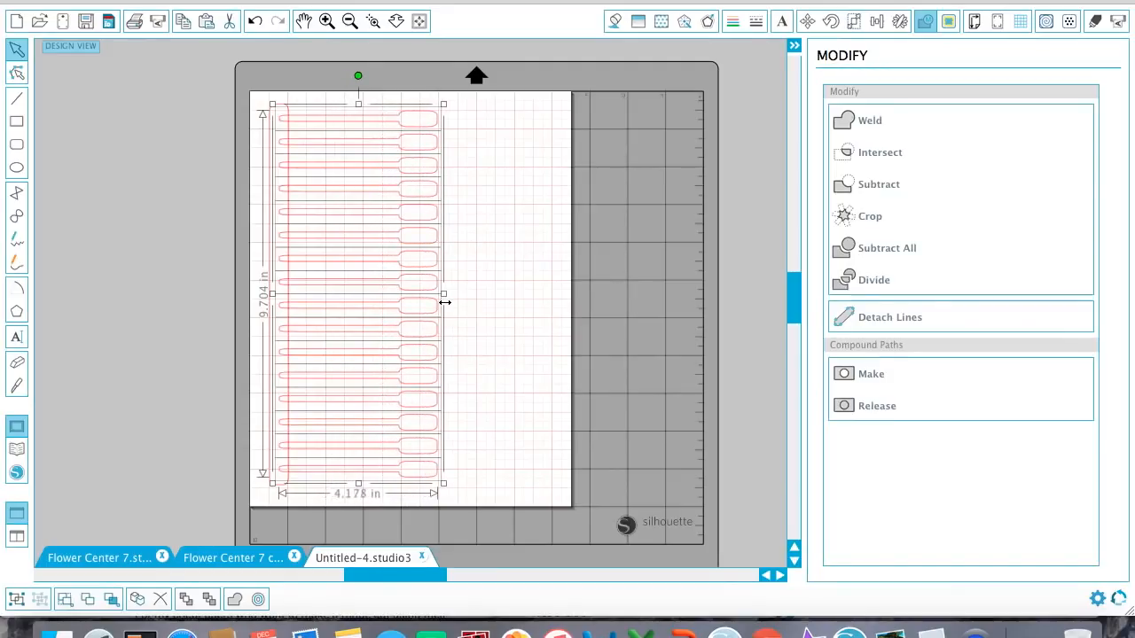
{"action": "left_click", "coordinate": [478, 305]}
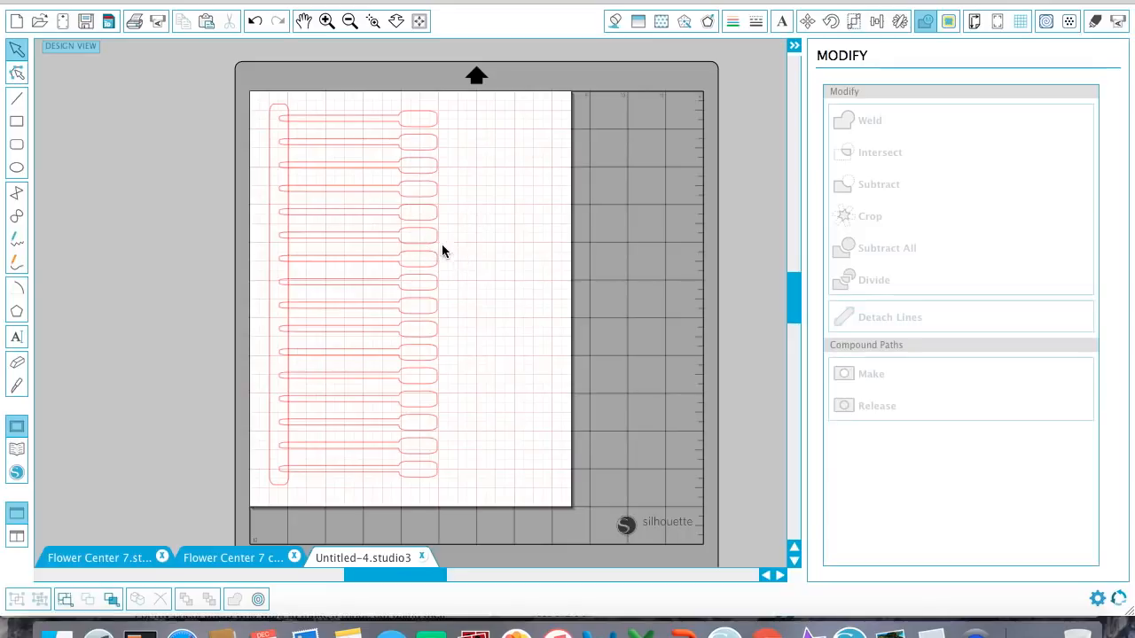
Switch to the second Flower Center 7 document and examine how its longer, thinner stamens are laid out on the strip.
{"action": "left_click", "coordinate": [219, 558]}
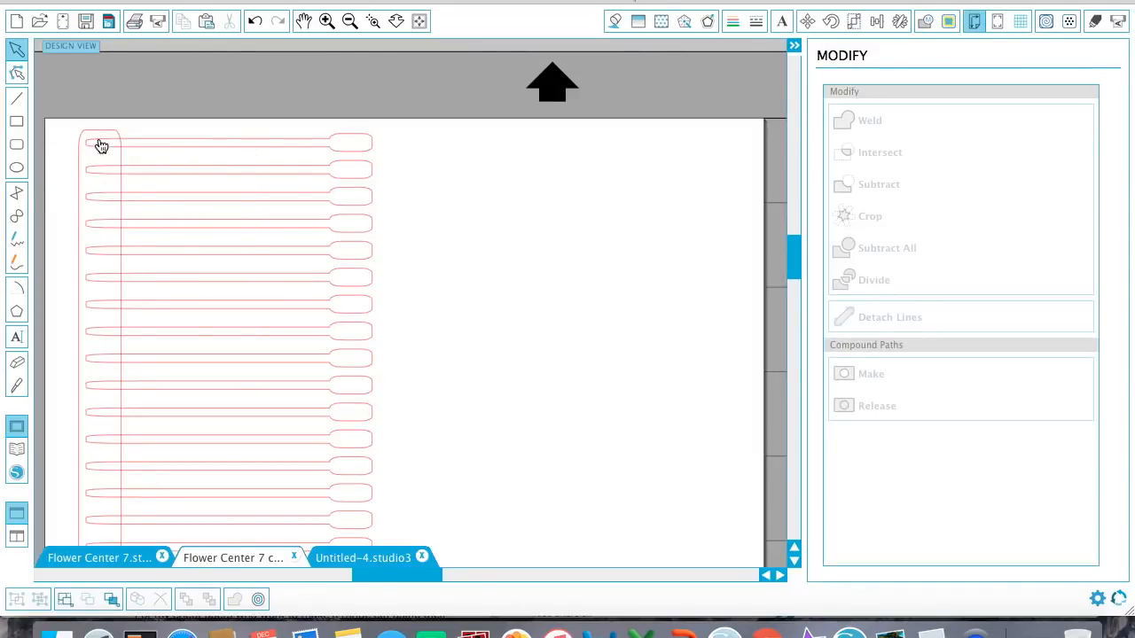
{"action": "scroll", "coordinate": [242, 454], "scroll_direction": "up", "scroll_amount": 2}
{"action": "scroll", "coordinate": [243, 456], "scroll_direction": "down", "scroll_amount": 6}
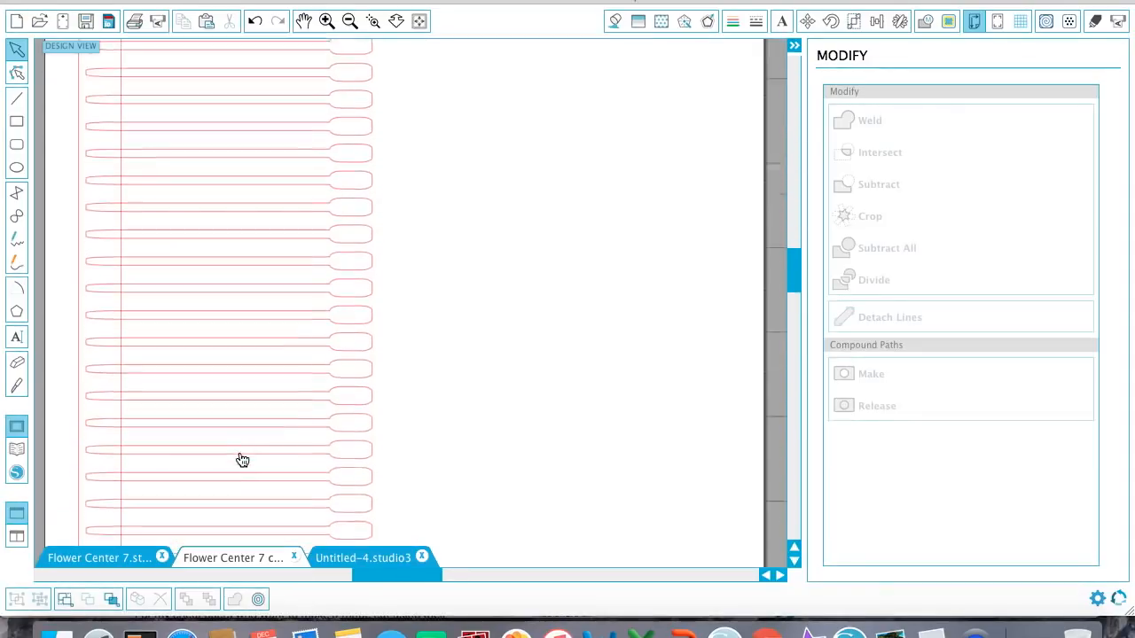
Return to the Untitled-4 document and delete all the stamens, keeping only the tall rounded strip.
{"action": "left_click", "coordinate": [362, 557]}
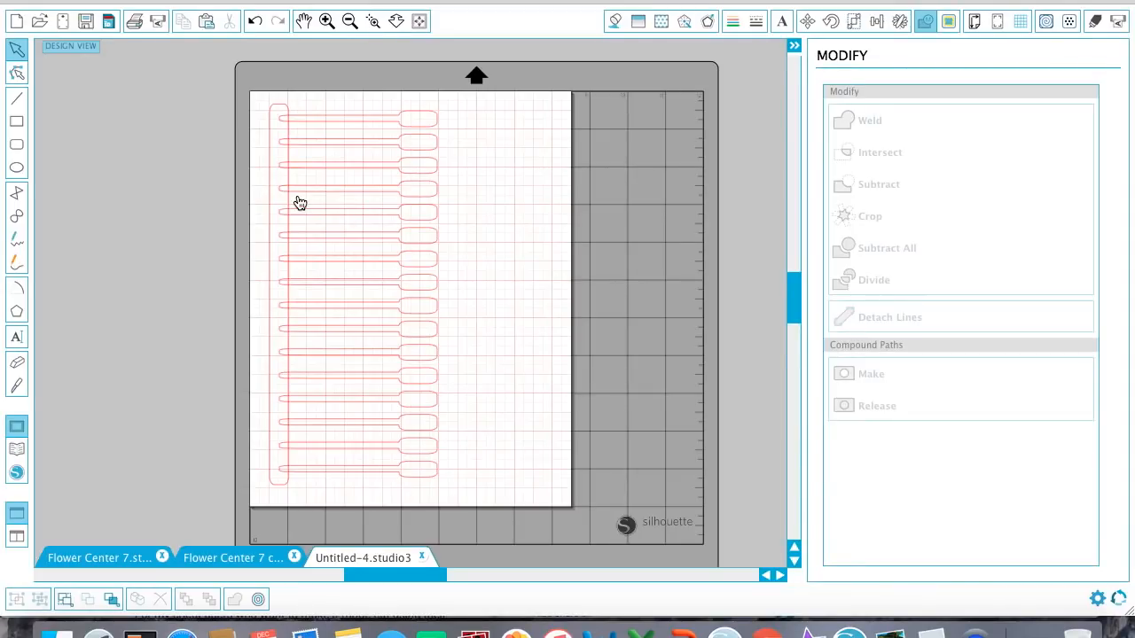
{"action": "left_click_drag", "start_coordinate": [468, 109], "coordinate": [410, 474]}
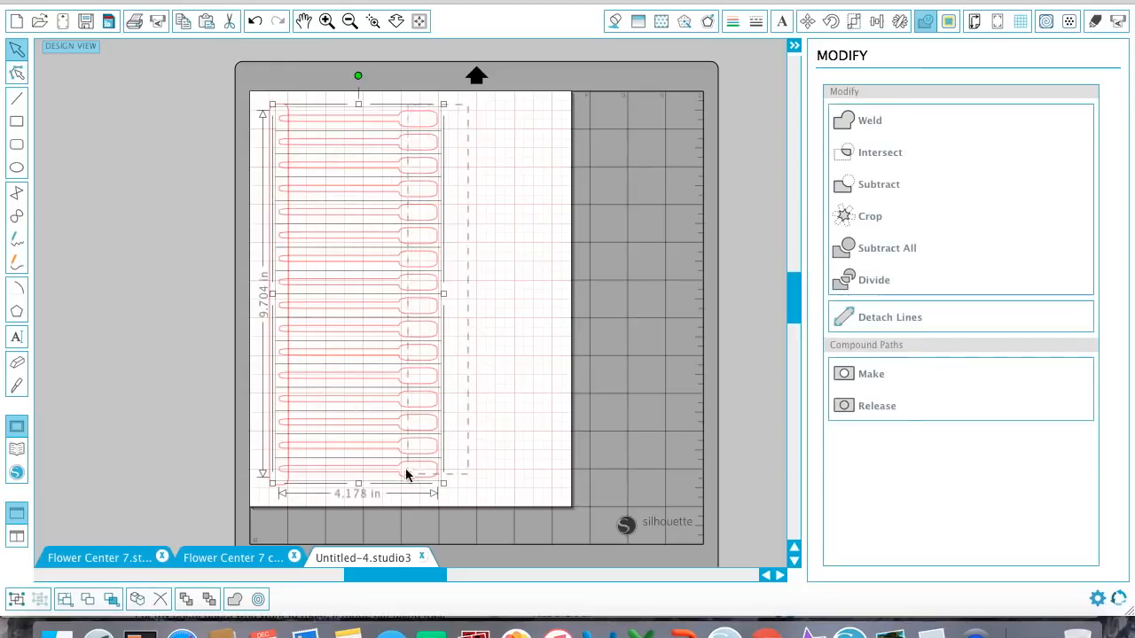
{"action": "key", "text": "Delete"}
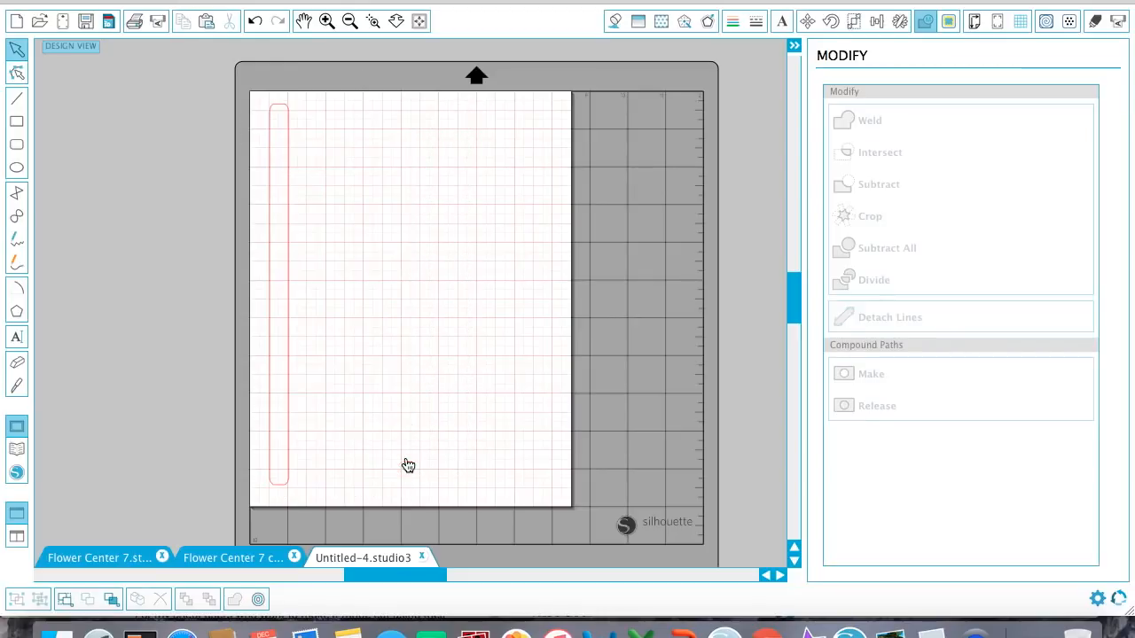
Draw a thin horizontal rounded-rectangle stem overlapping the strip's upper end and an ellipse about 0.82 by 0.45 in over the stem's outer end.
{"action": "left_click", "coordinate": [16, 144]}
{"action": "left_click_drag", "start_coordinate": [281, 110], "coordinate": [410, 119]}
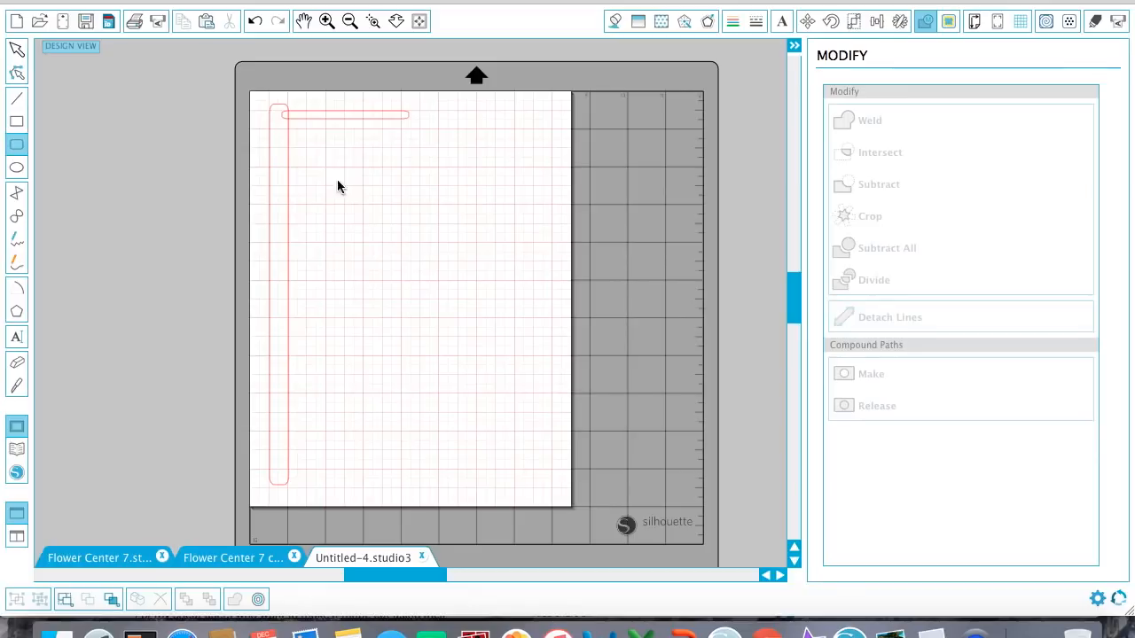
{"action": "left_click", "coordinate": [17, 50]}
{"action": "left_click", "coordinate": [17, 168]}
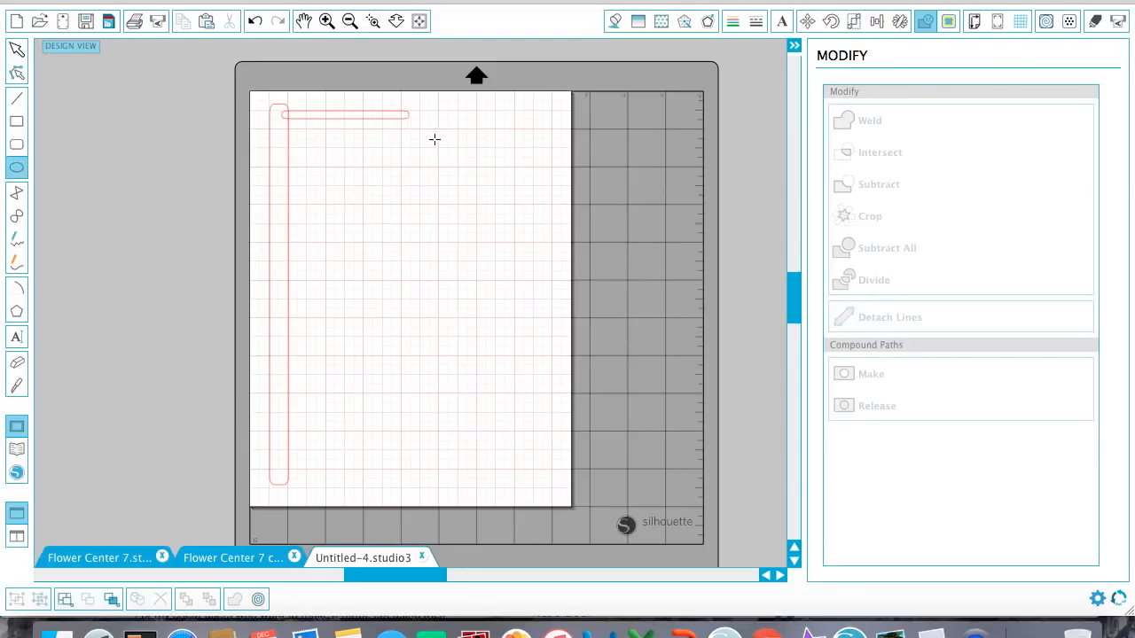
{"action": "left_click_drag", "start_coordinate": [400, 107], "coordinate": [431, 124]}
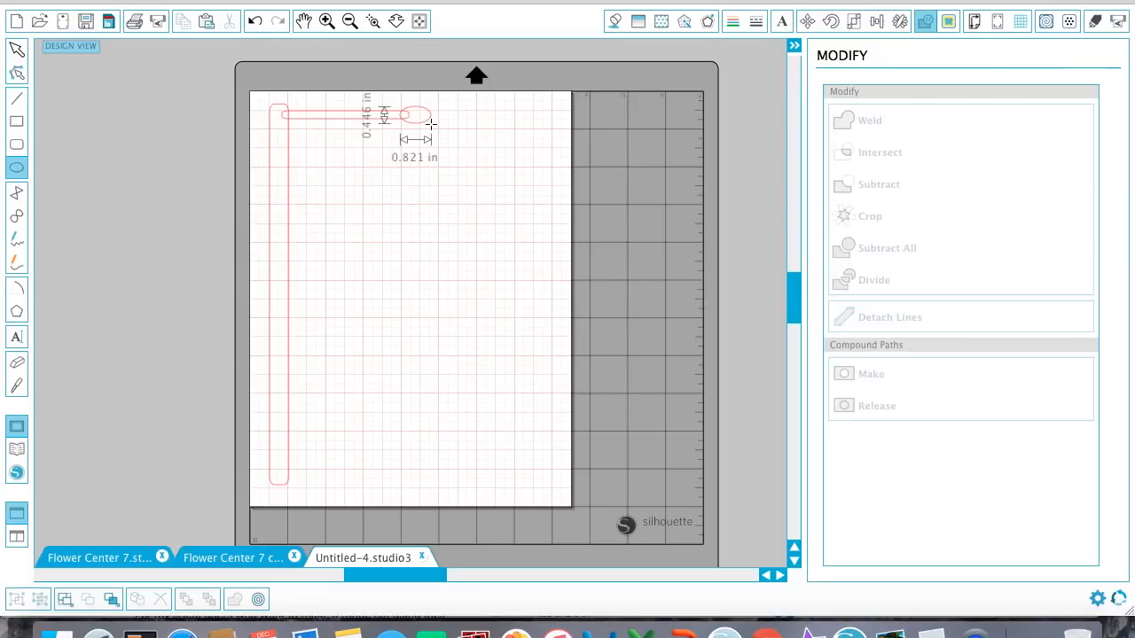
{"action": "left_click_drag", "start_coordinate": [431, 124], "coordinate": [430, 124]}
{"action": "left_click", "coordinate": [10, 52]}
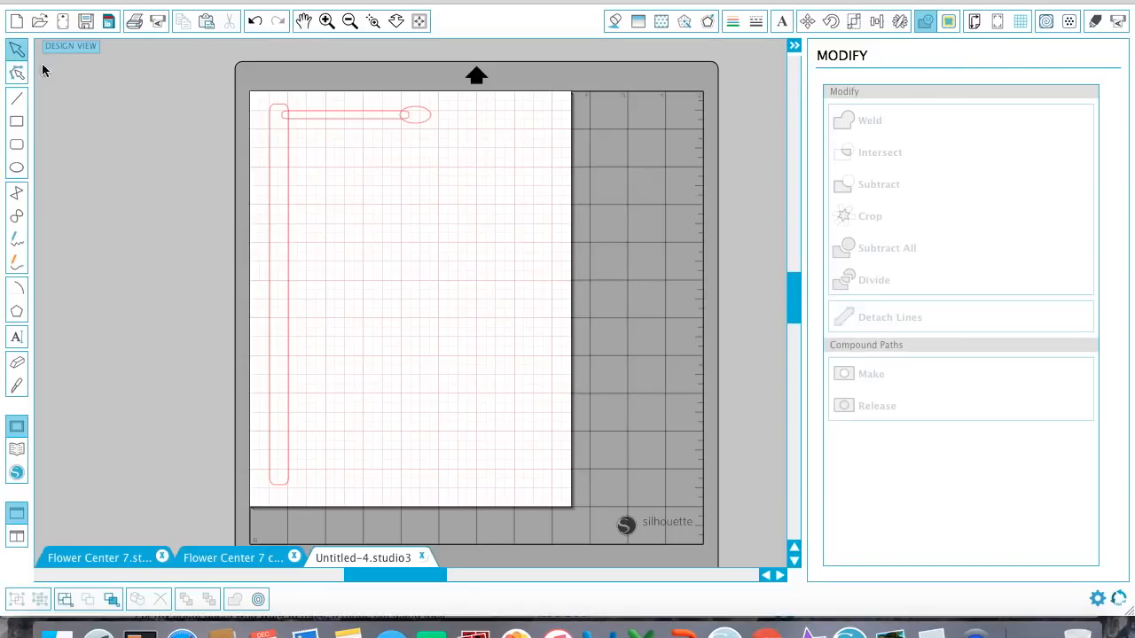
Weld the stem and the ellipse into one stamen and move it slightly down on the strip.
{"action": "left_click_drag", "start_coordinate": [415, 125], "coordinate": [373, 84]}
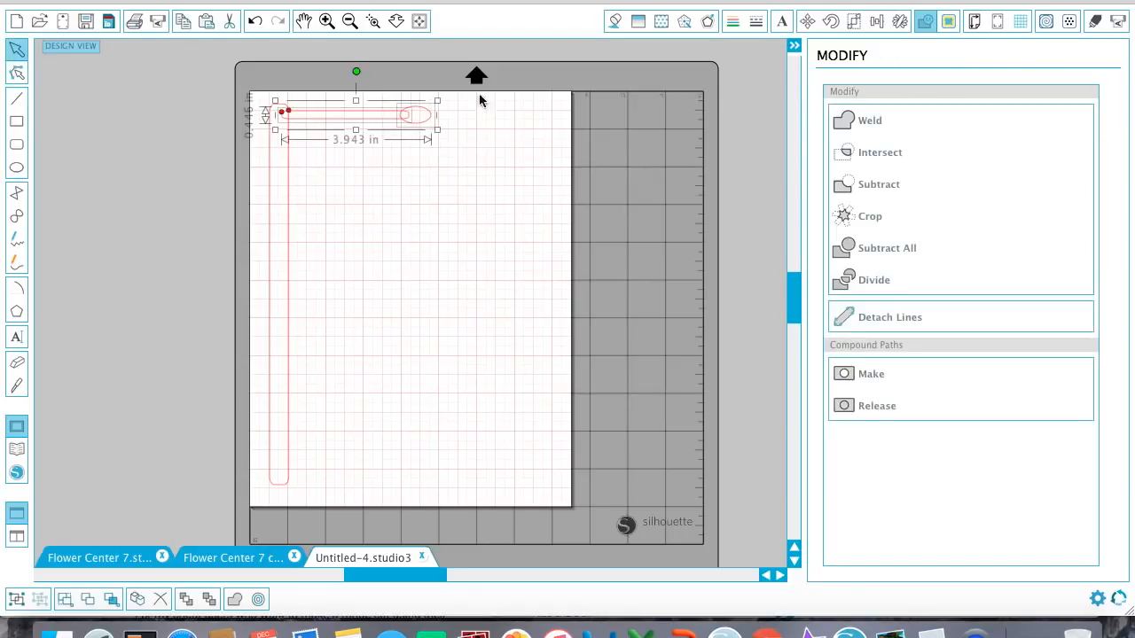
{"action": "left_click", "coordinate": [890, 126]}
{"action": "left_click", "coordinate": [419, 160]}
{"action": "left_click_drag", "start_coordinate": [429, 126], "coordinate": [424, 131]}
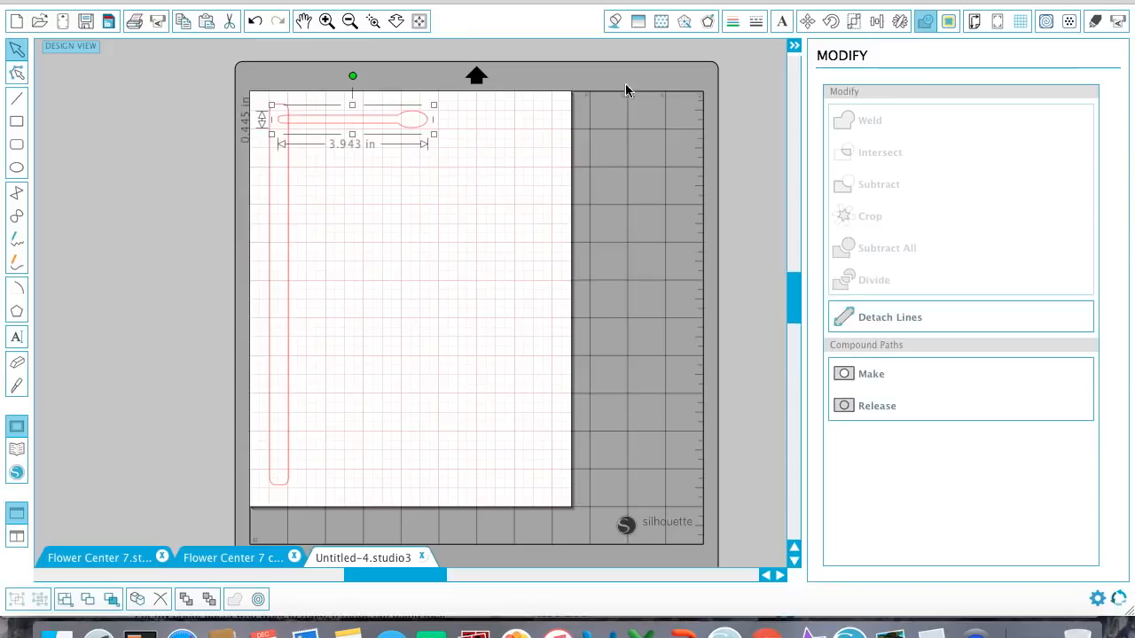
Duplicate the stamen below itself and nudge the copy down to leave a small gap.
{"action": "left_click", "coordinate": [877, 21]}
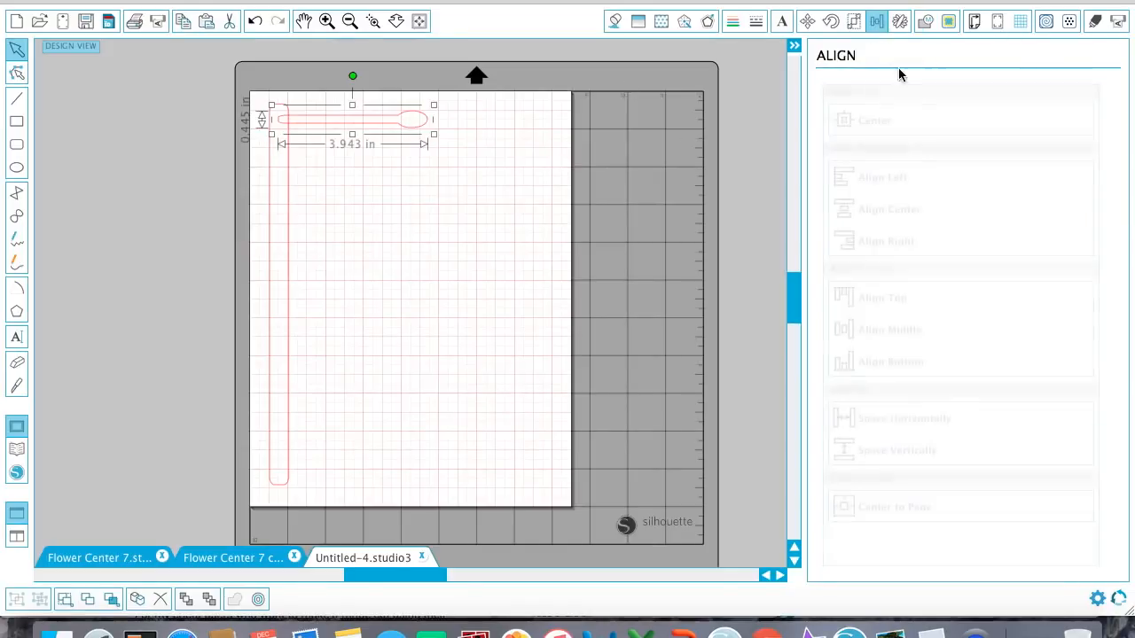
{"action": "left_click", "coordinate": [898, 20]}
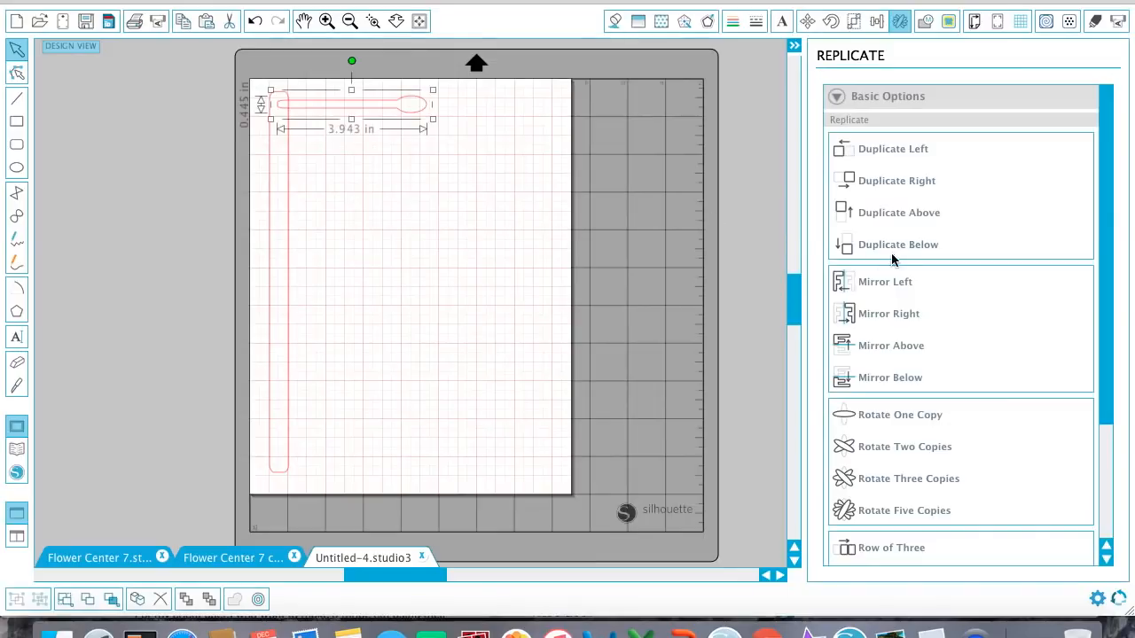
{"action": "left_click", "coordinate": [877, 251]}
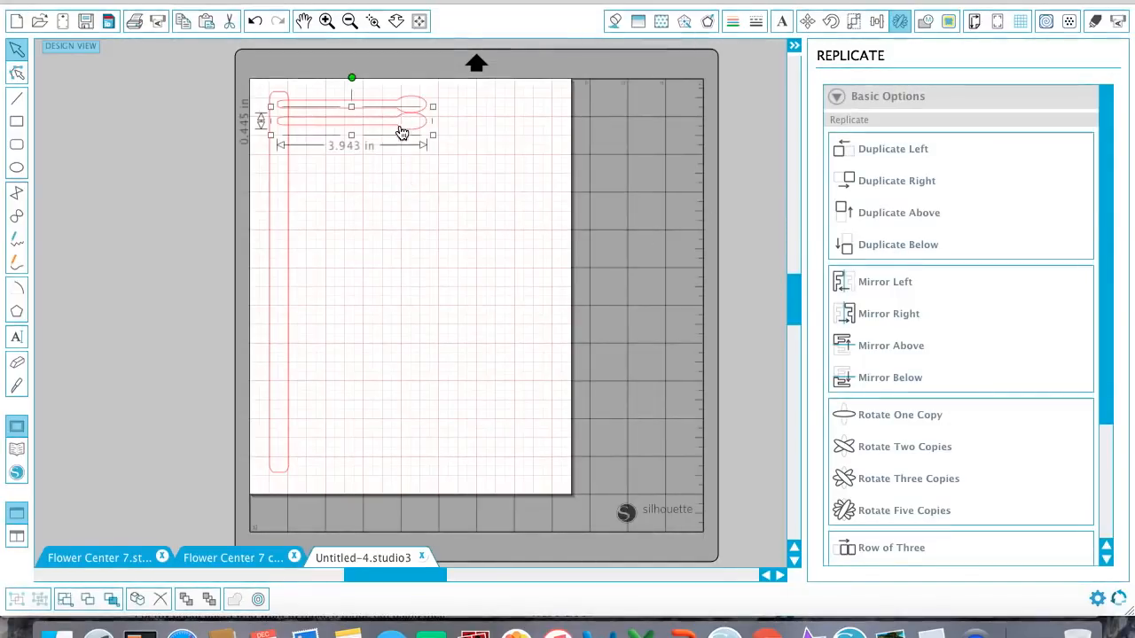
{"action": "key", "text": "Down"}
{"action": "key", "text": "Down"}
{"action": "key", "text": "Down"}
{"action": "key", "text": "Down"}
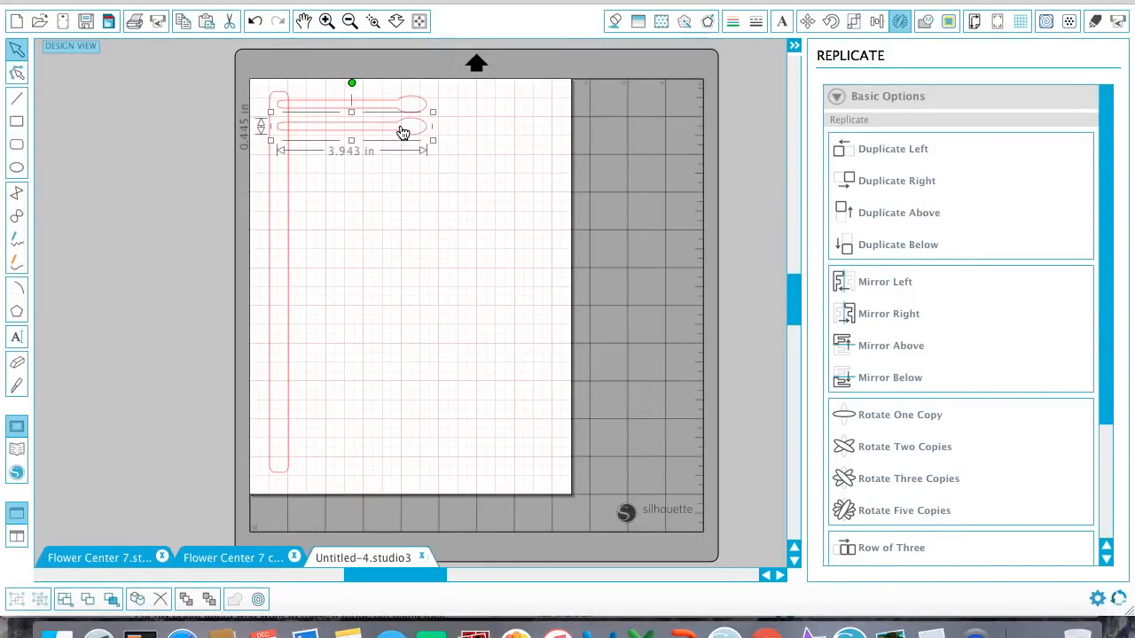
Duplicate the pair of stamens below and move the new pair slightly down so the tips no longer touch.
{"action": "left_click_drag", "start_coordinate": [412, 156], "coordinate": [393, 78]}
{"action": "left_click", "coordinate": [881, 237]}
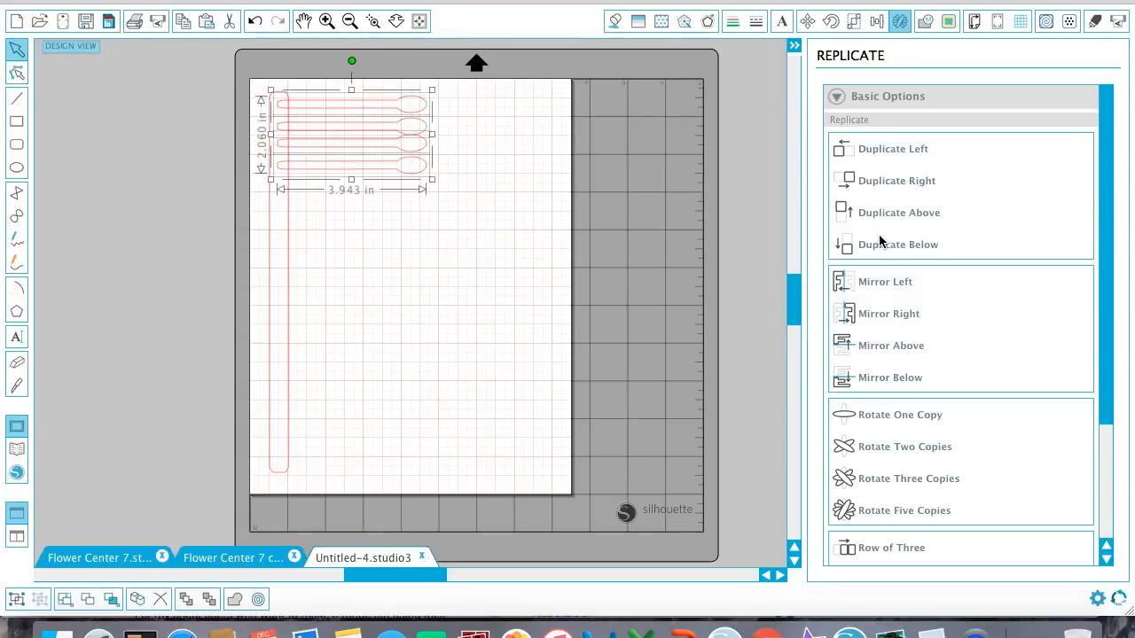
{"action": "left_click", "coordinate": [448, 269]}
{"action": "left_click", "coordinate": [406, 147]}
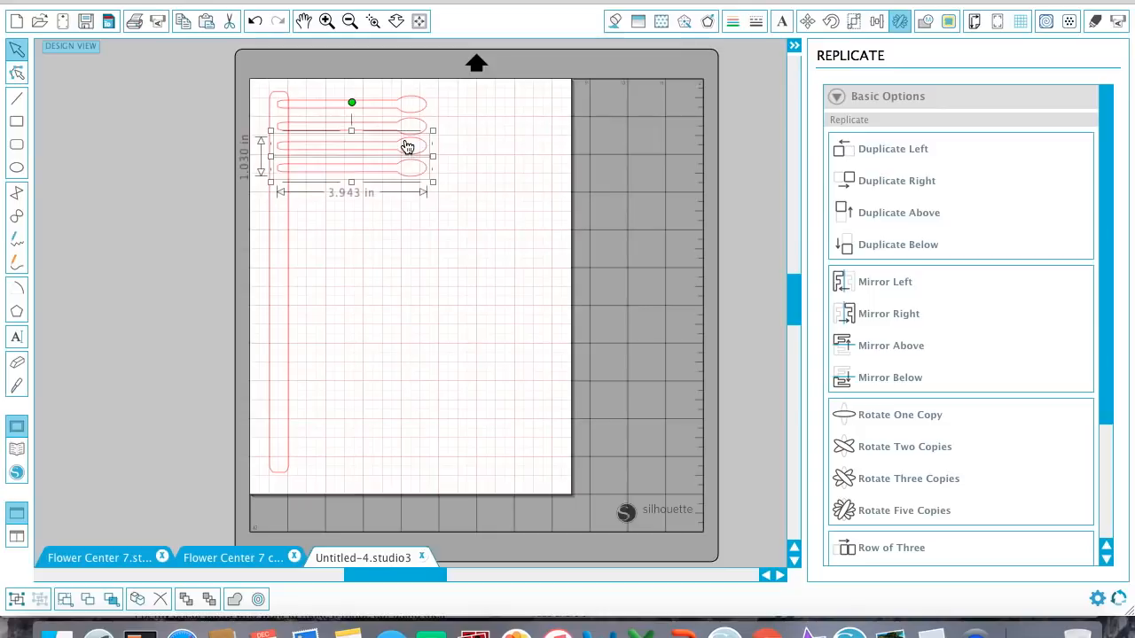
Duplicate the four stamens below and shift the new set down to leave a small gap.
{"action": "left_click_drag", "start_coordinate": [403, 192], "coordinate": [374, 70]}
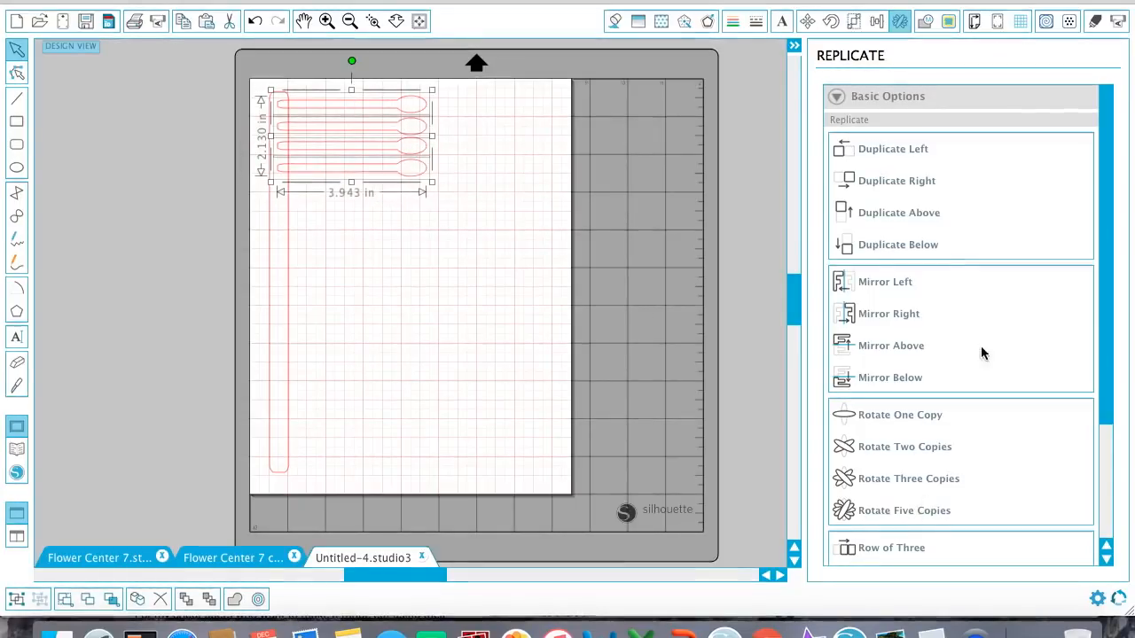
{"action": "left_click", "coordinate": [943, 244]}
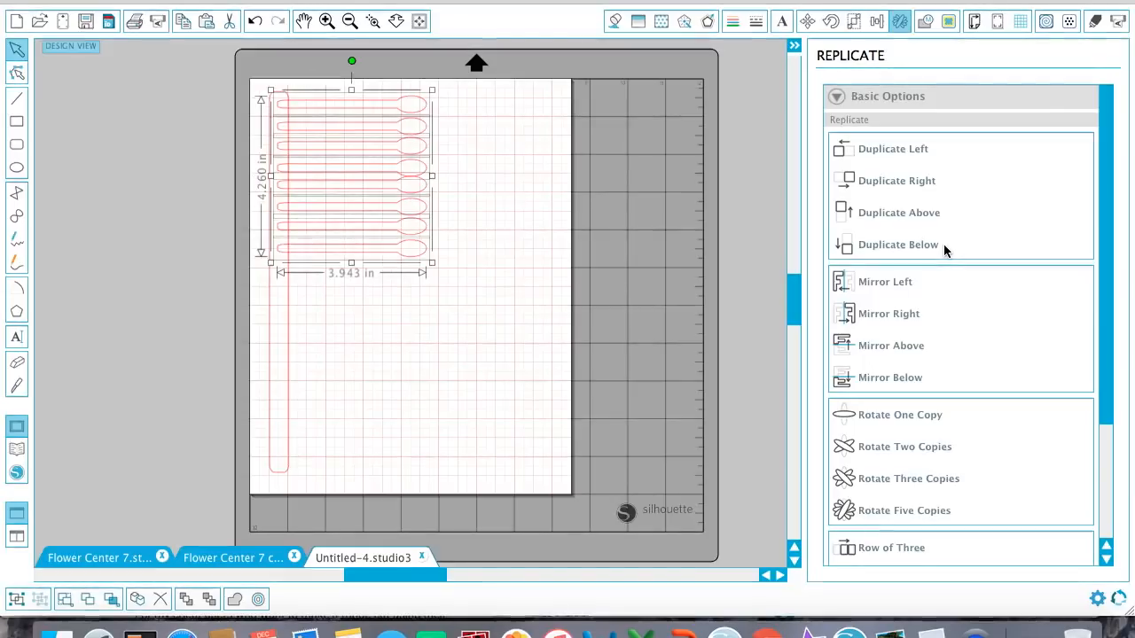
{"action": "left_click_drag", "start_coordinate": [425, 274], "coordinate": [398, 188]}
Duplicate all eight stamens below and nudge the new set down to leave a small gap.
{"action": "left_click_drag", "start_coordinate": [400, 293], "coordinate": [381, 69]}
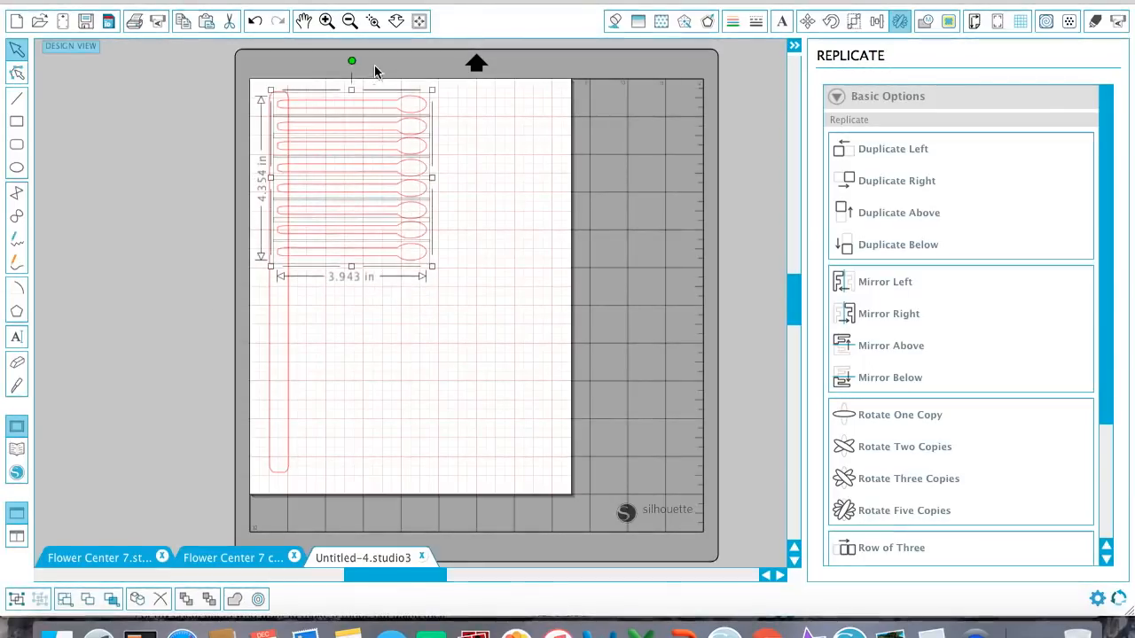
{"action": "left_click", "coordinate": [868, 250]}
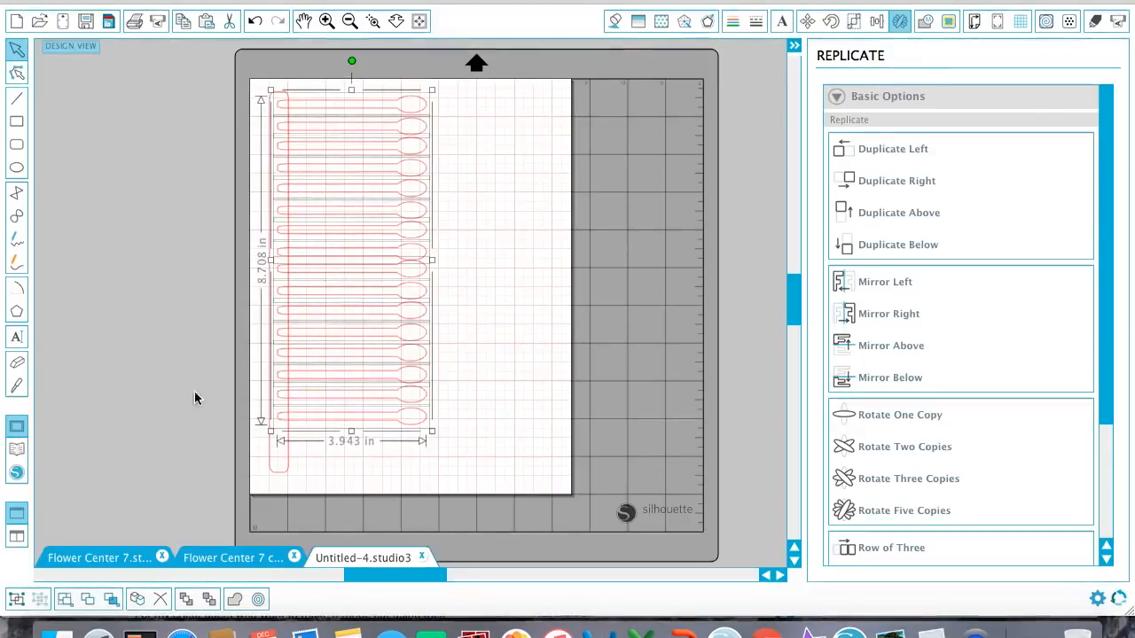
{"action": "left_click_drag", "start_coordinate": [451, 447], "coordinate": [400, 271]}
{"action": "key", "text": "Down"}
{"action": "key", "text": "Down"}
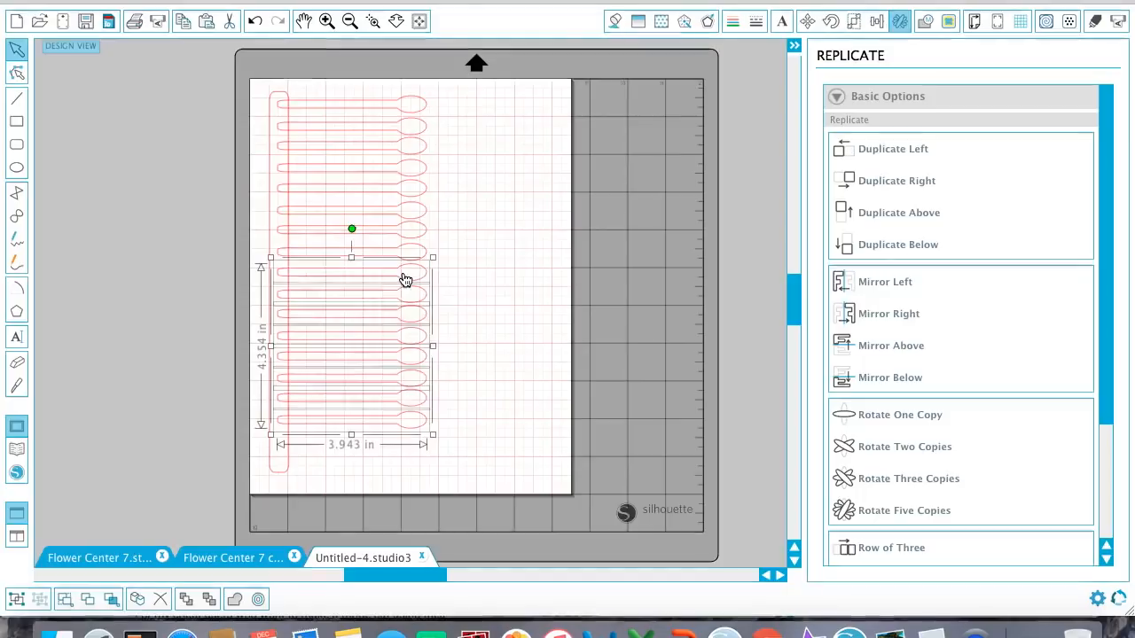
Duplicate the lowest two stamens below and nudge the copies down to fill the strip's lower end.
{"action": "left_click_drag", "start_coordinate": [375, 446], "coordinate": [365, 390]}
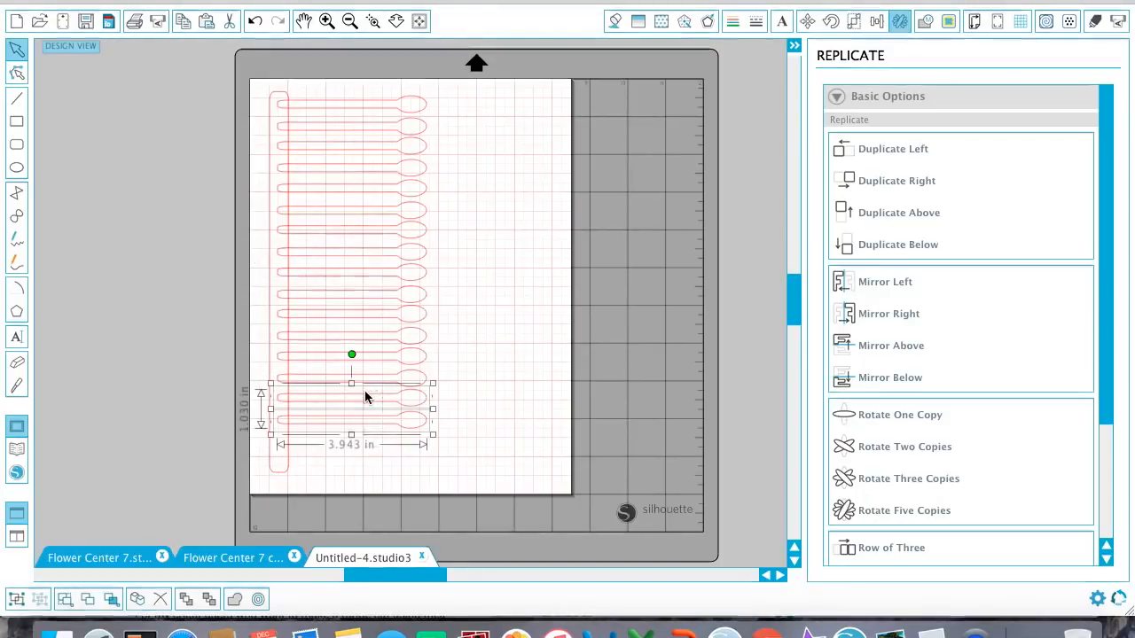
{"action": "left_click", "coordinate": [932, 244]}
{"action": "left_click", "coordinate": [495, 414]}
{"action": "left_click_drag", "start_coordinate": [462, 462], "coordinate": [414, 430]}
{"action": "key", "text": "Down"}
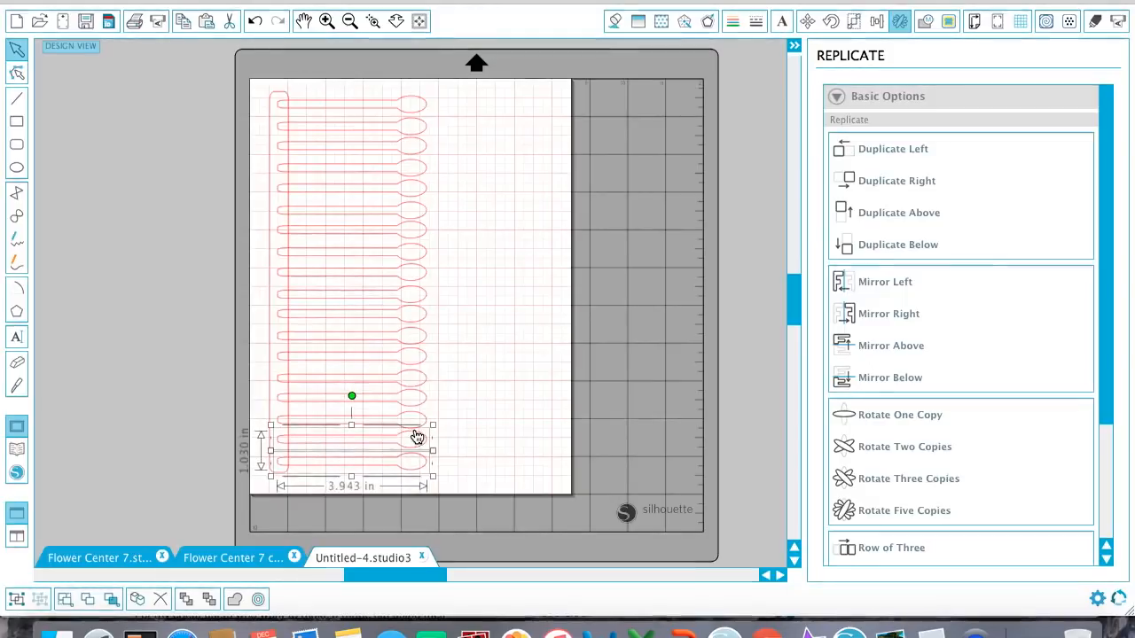
Select all the stamens without the strip and space them evenly in the vertical direction.
{"action": "left_click_drag", "start_coordinate": [468, 484], "coordinate": [379, 92]}
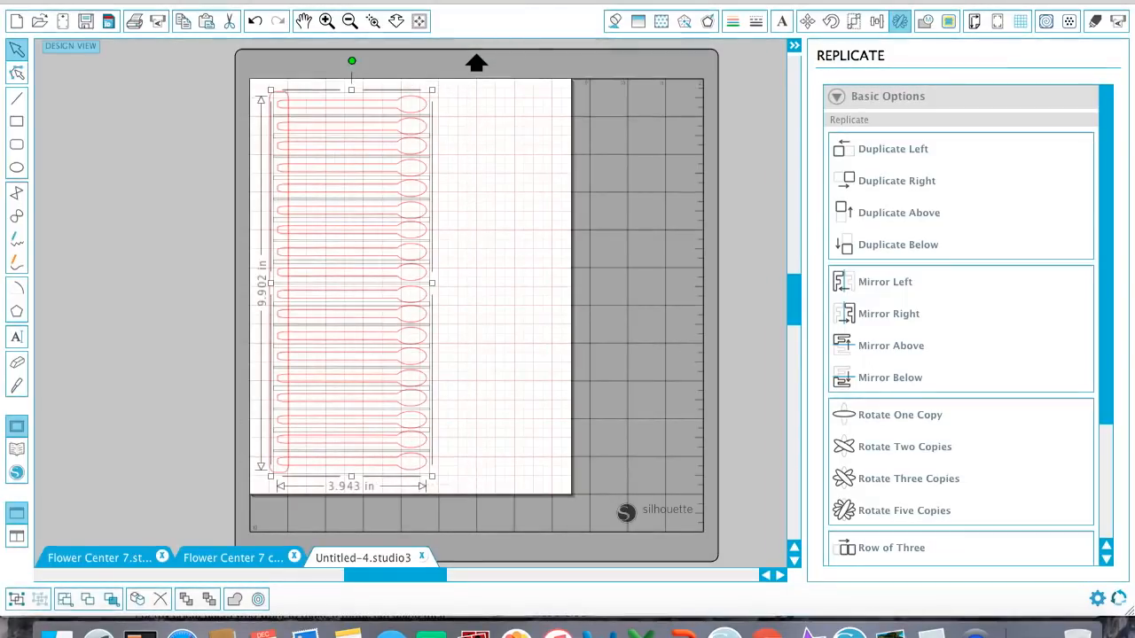
{"action": "left_click", "coordinate": [875, 20]}
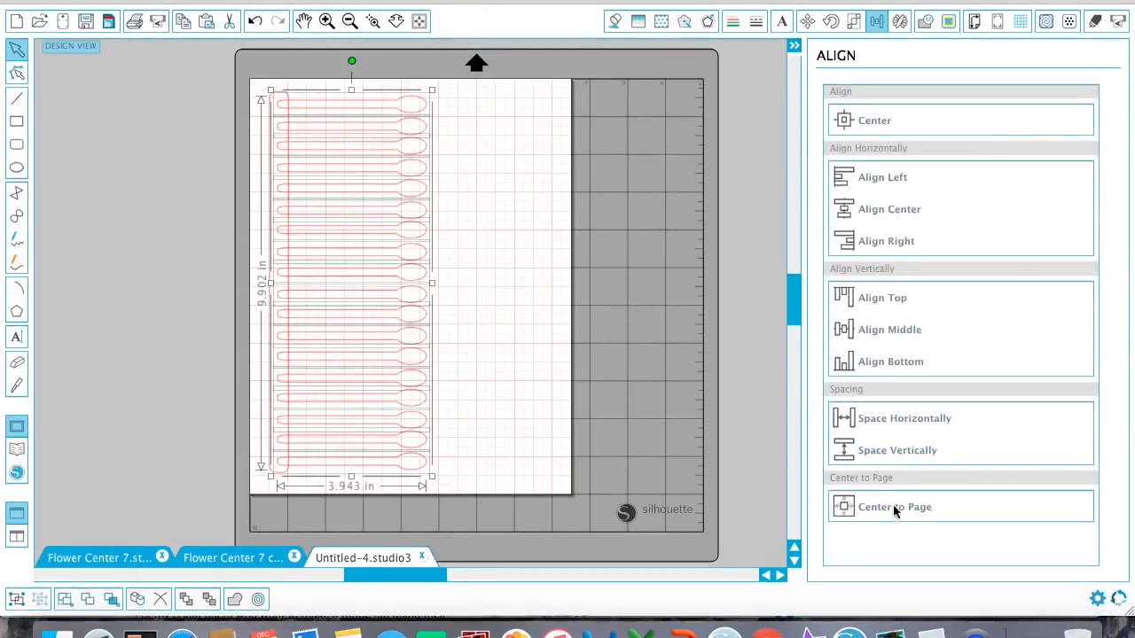
{"action": "left_click", "coordinate": [897, 450]}
{"action": "left_click", "coordinate": [518, 264]}
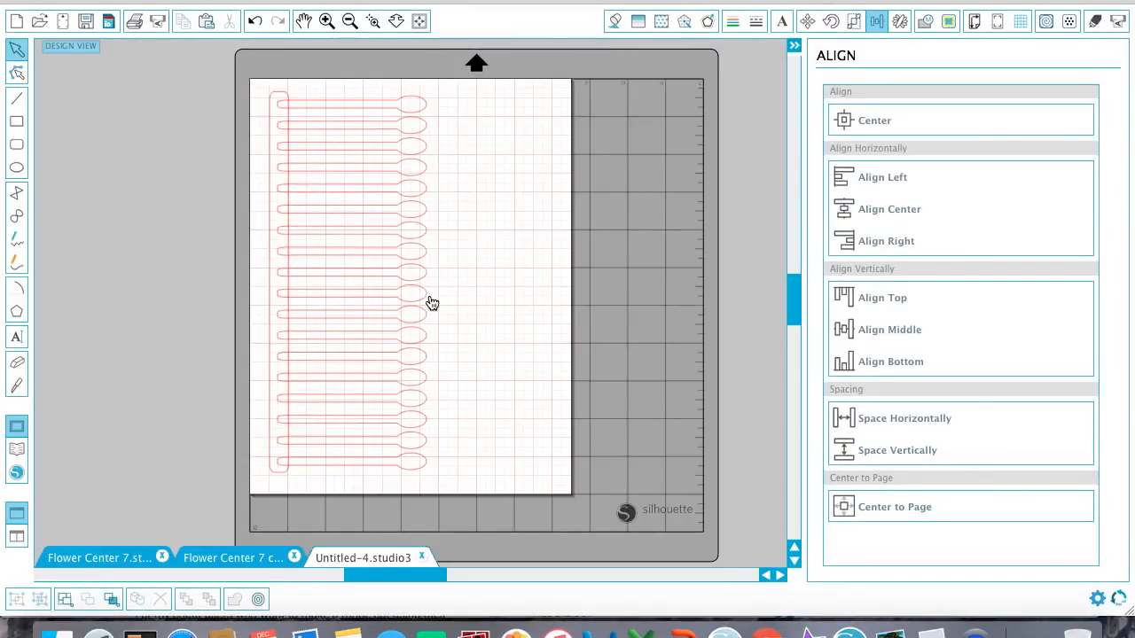
Select the strip together with all the stamens and weld them into one fringed shape.
{"action": "left_click_drag", "start_coordinate": [467, 486], "coordinate": [271, 91]}
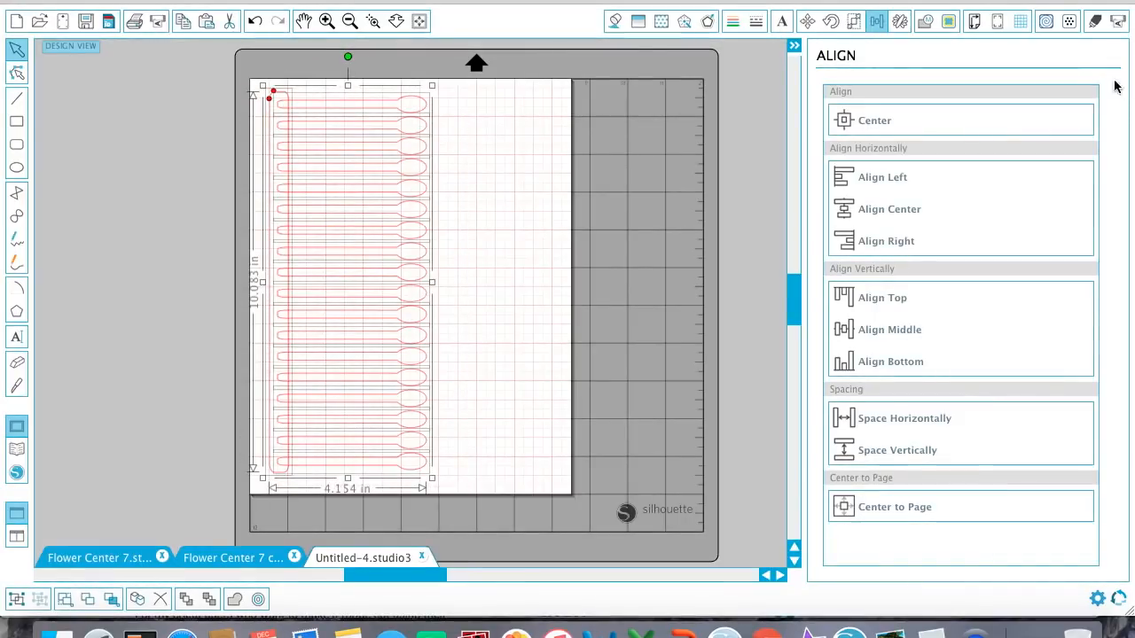
{"action": "left_click", "coordinate": [901, 21]}
{"action": "left_click", "coordinate": [924, 21]}
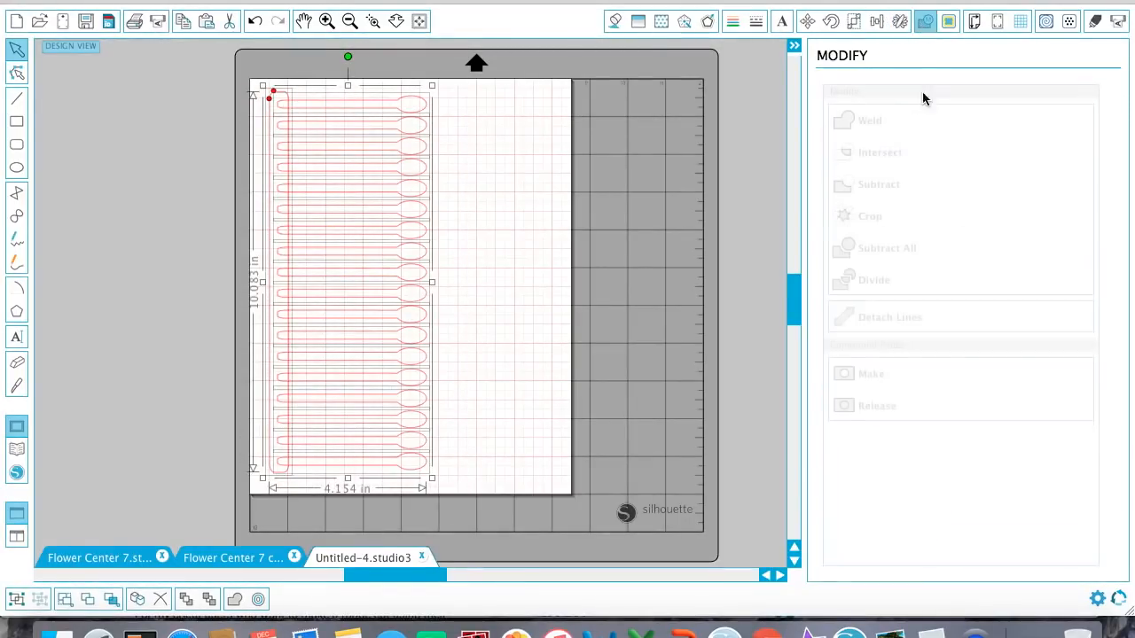
{"action": "left_click", "coordinate": [892, 115]}
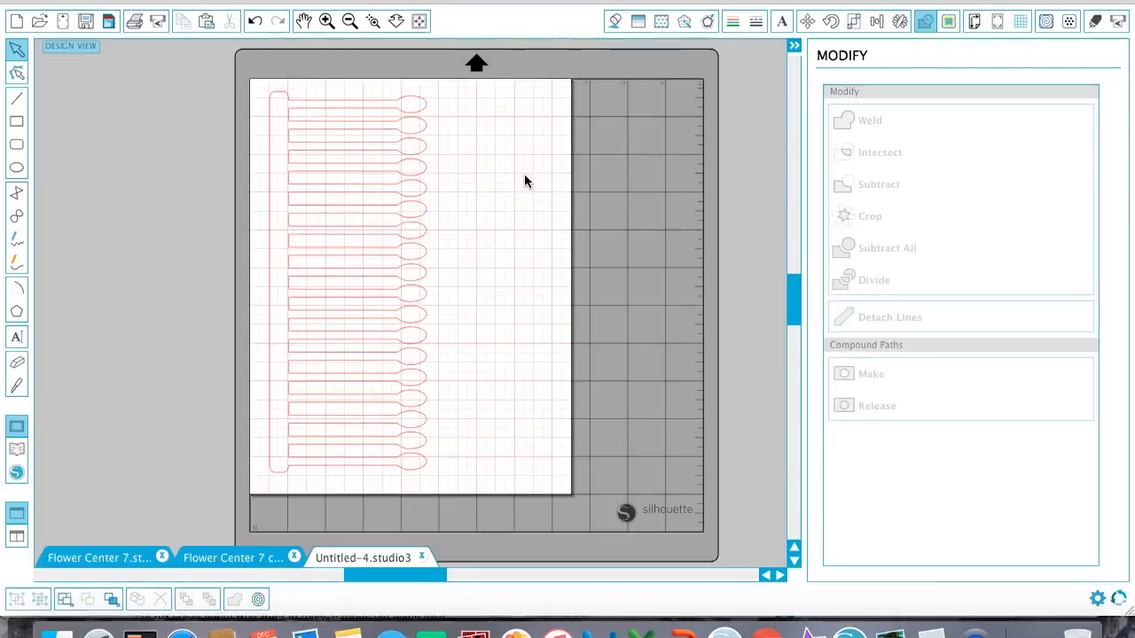
Switch to the second Flower Center 7 document, examine its stamens along the whole strip, and return to Untitled-4 to compare.
{"action": "left_click", "coordinate": [219, 558]}
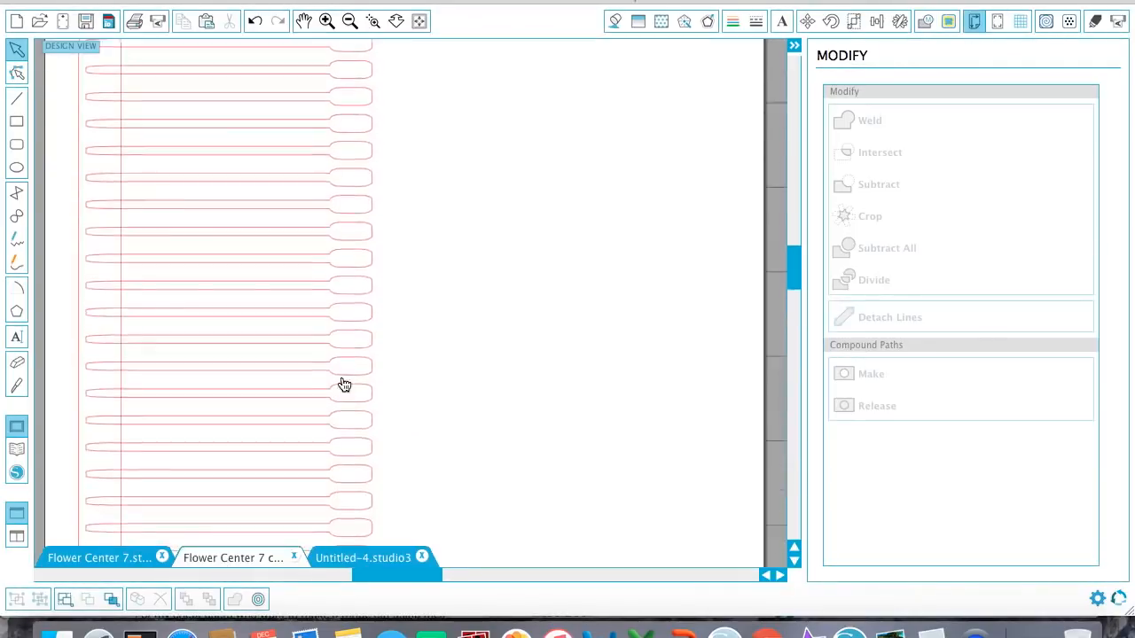
{"action": "scroll", "coordinate": [380, 396], "scroll_direction": "down", "scroll_amount": 5}
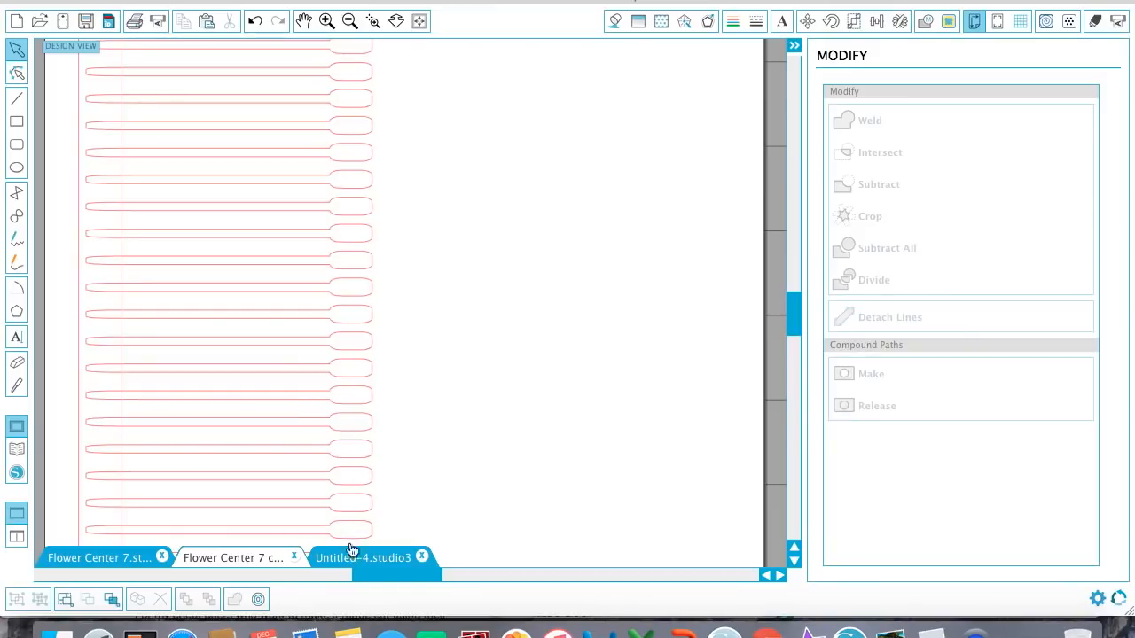
{"action": "scroll", "coordinate": [354, 417], "scroll_direction": "up", "scroll_amount": 5}
{"action": "scroll", "coordinate": [372, 372], "scroll_direction": "up", "scroll_amount": 2}
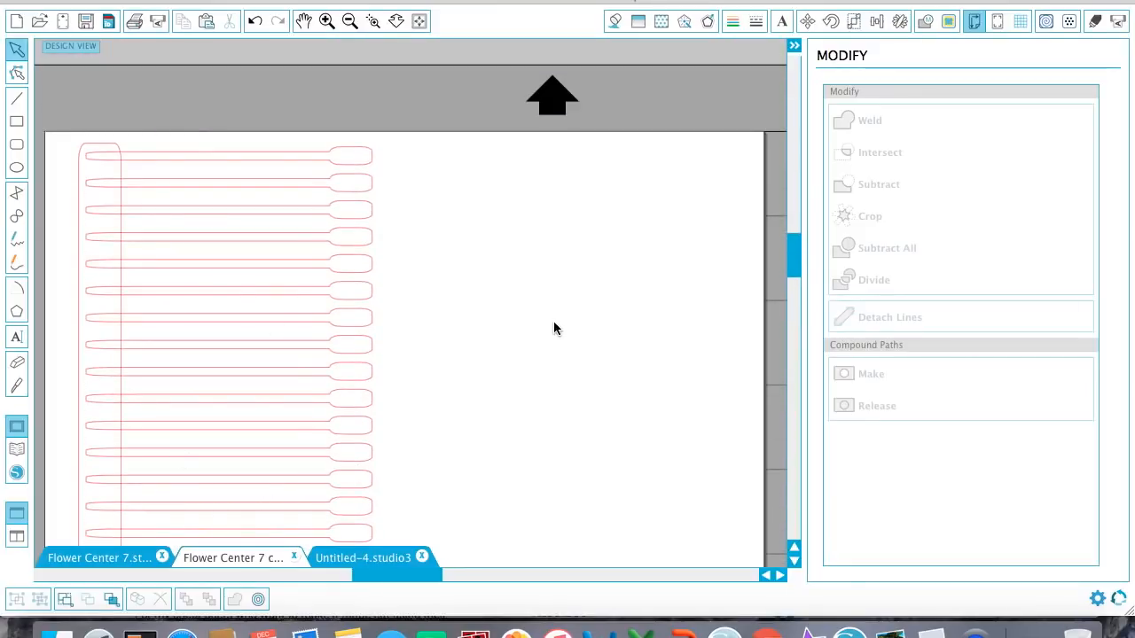
{"action": "left_click", "coordinate": [343, 556]}
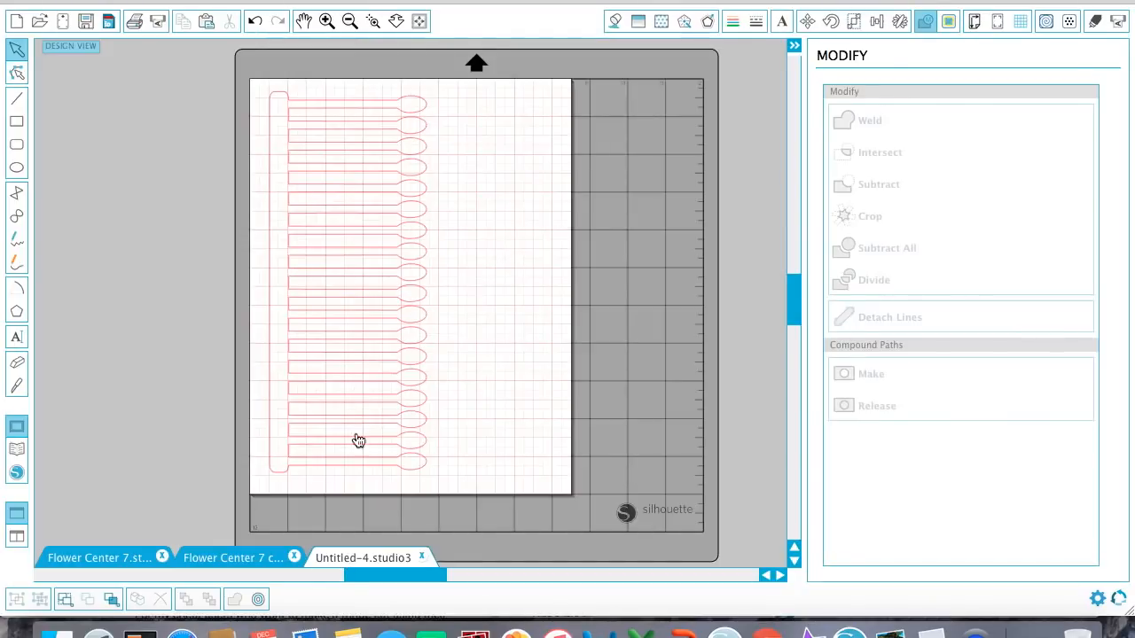
{"action": "left_click", "coordinate": [110, 557]}
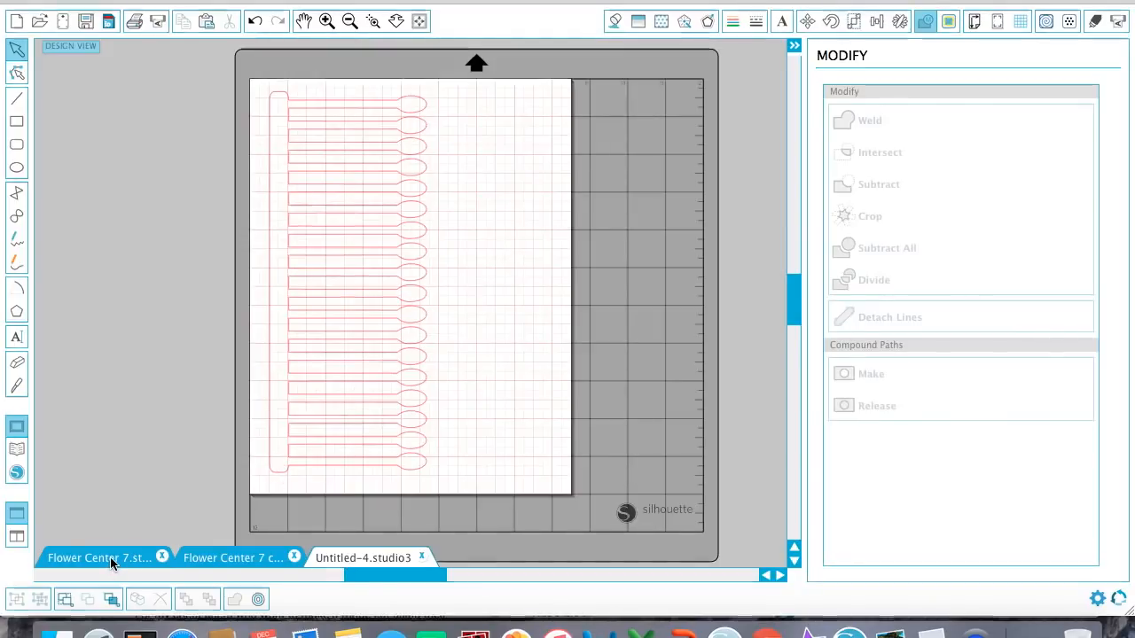
In the second Flower Center 7 document, select all the stamens, shorten them to about 2.18 in and stretch them out long again.
{"action": "left_click", "coordinate": [227, 558]}
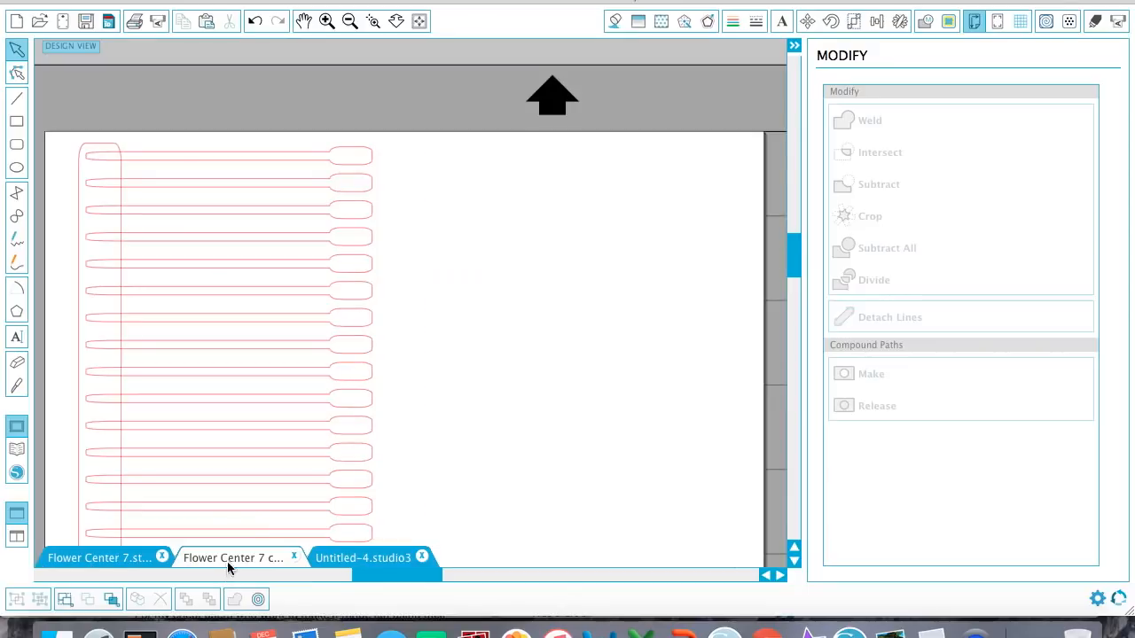
{"action": "left_click_drag", "start_coordinate": [403, 146], "coordinate": [274, 459]}
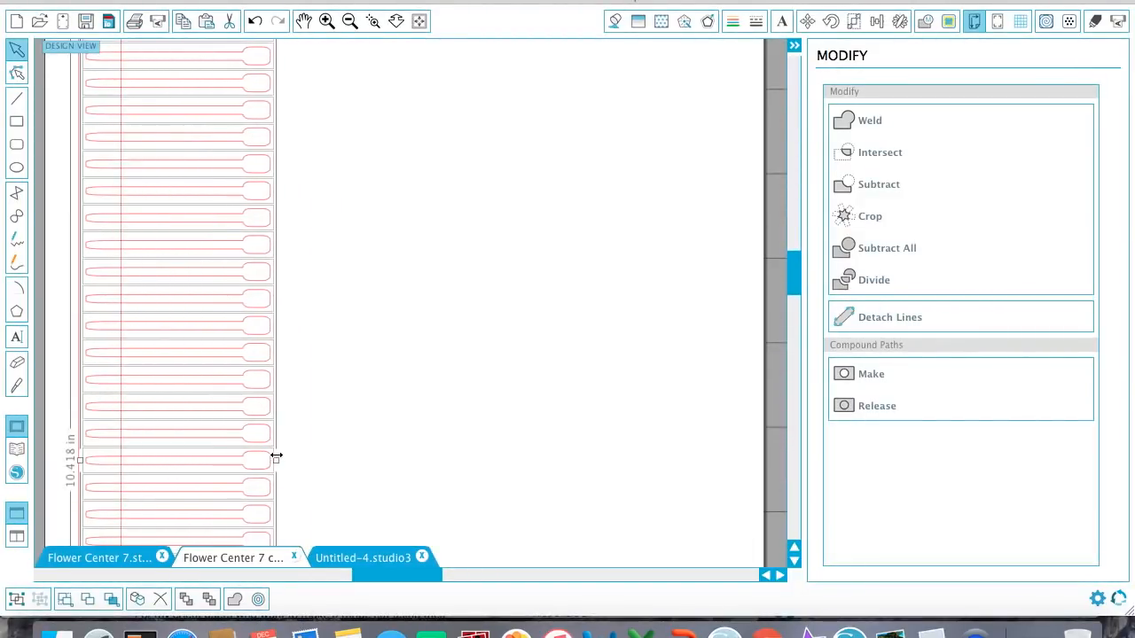
{"action": "scroll", "coordinate": [278, 469], "scroll_direction": "down", "scroll_amount": 3}
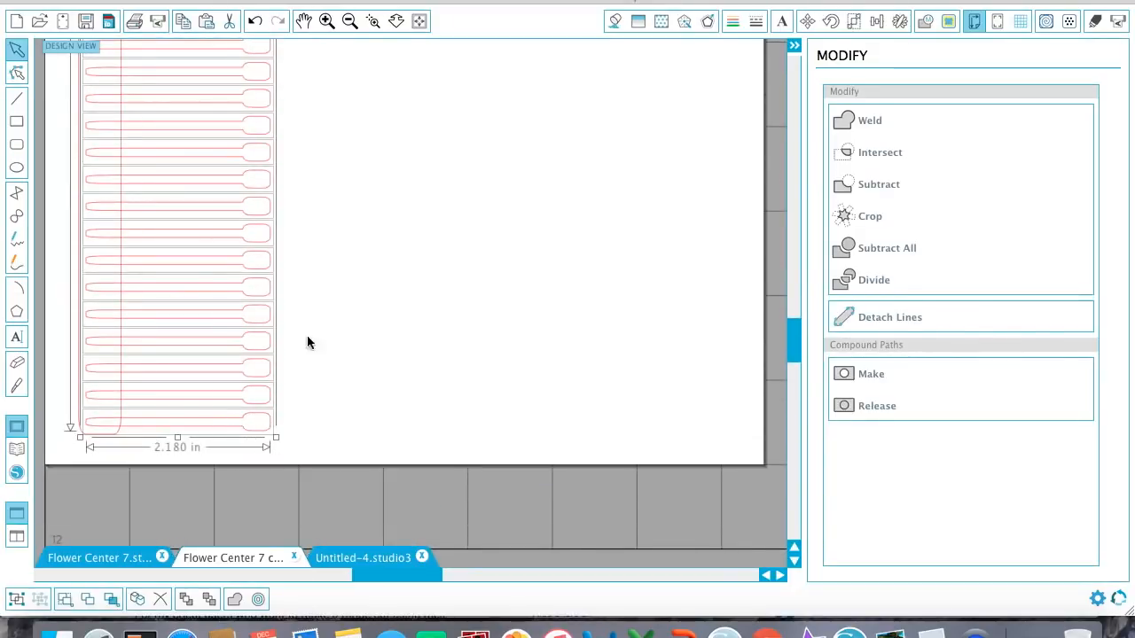
{"action": "scroll", "coordinate": [305, 177], "scroll_direction": "up", "scroll_amount": 5}
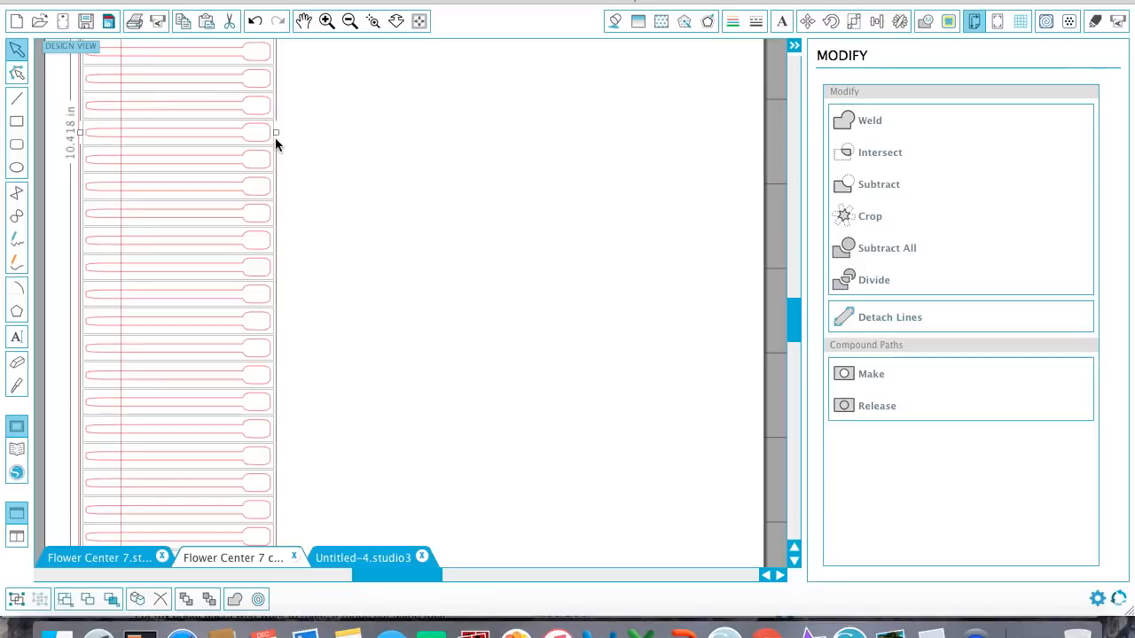
{"action": "left_click_drag", "start_coordinate": [276, 133], "coordinate": [398, 138]}
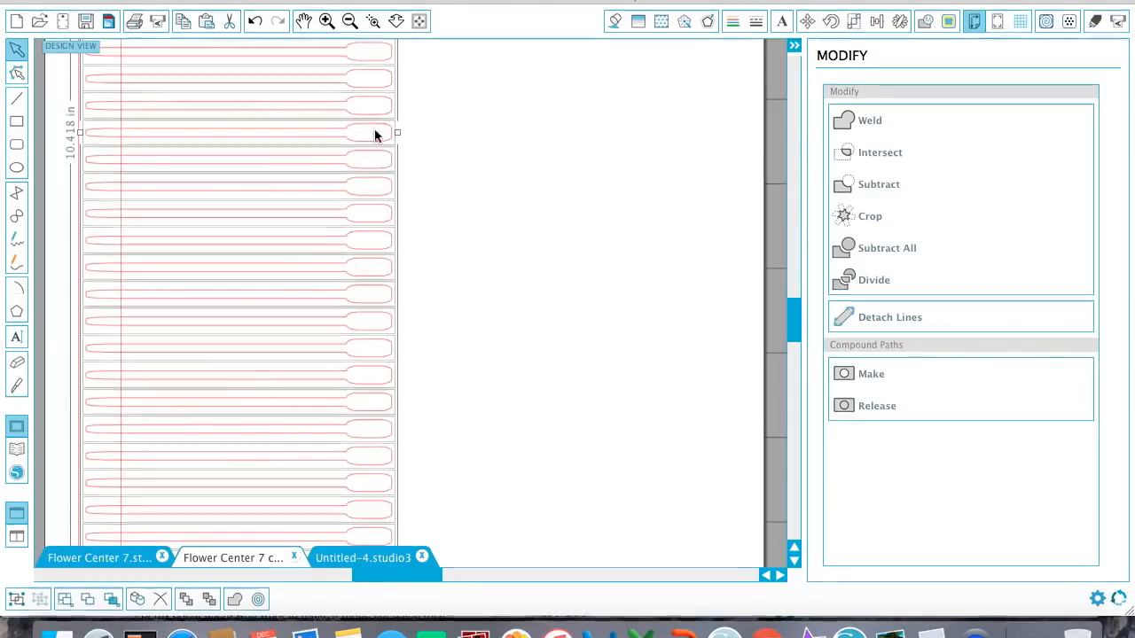
Shorten all the stamens together, select them with the strip and weld everything into one fringed shape about 2.03 in wide.
{"action": "left_click_drag", "start_coordinate": [399, 132], "coordinate": [256, 136]}
{"action": "scroll", "coordinate": [281, 169], "scroll_direction": "up", "scroll_amount": 5}
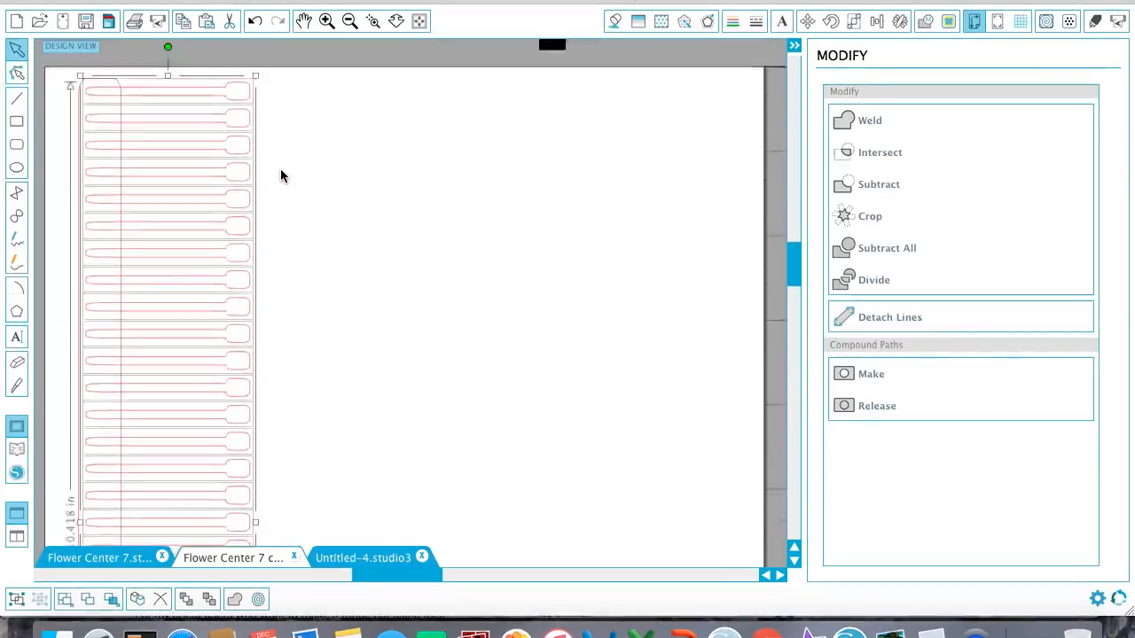
{"action": "left_click_drag", "start_coordinate": [296, 114], "coordinate": [158, 635]}
{"action": "left_click", "coordinate": [851, 120]}
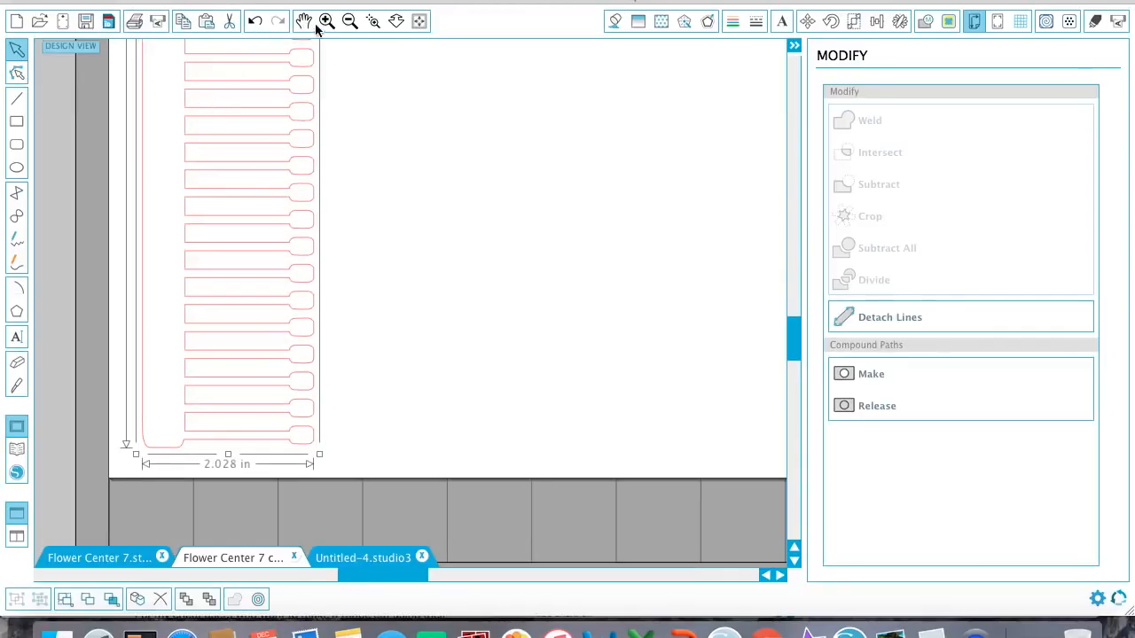
Duplicate the fringed shape to the right twice, leaving a small gap beside the original, for three strips in a row.
{"action": "left_click", "coordinate": [348, 22]}
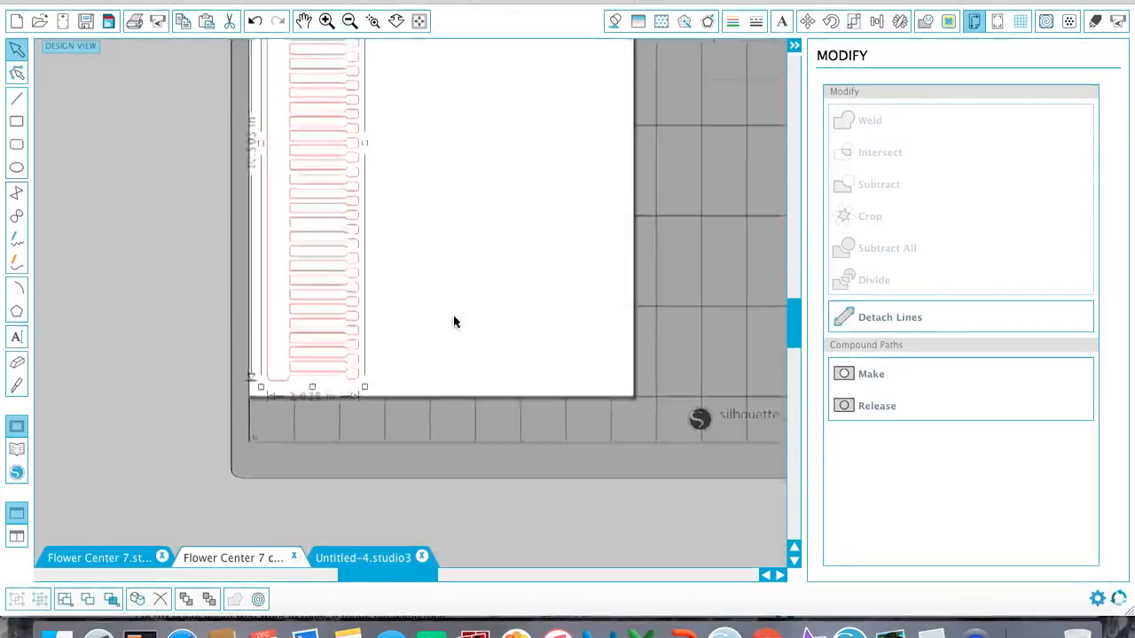
{"action": "scroll", "coordinate": [450, 333], "scroll_direction": "up", "scroll_amount": 3}
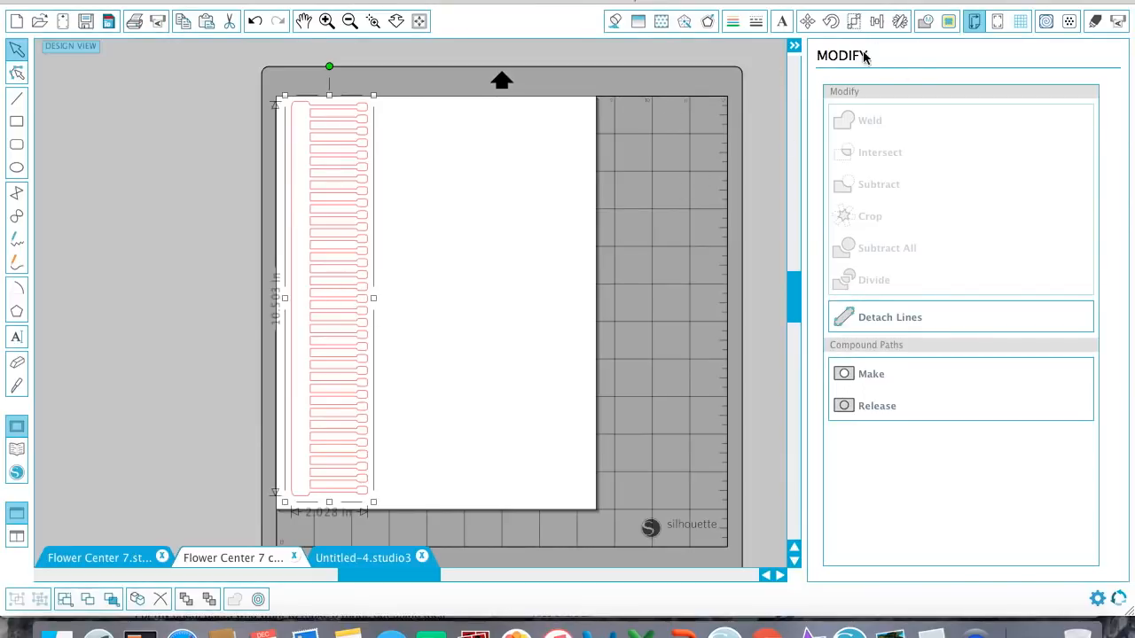
{"action": "left_click", "coordinate": [899, 22]}
{"action": "left_click", "coordinate": [917, 180]}
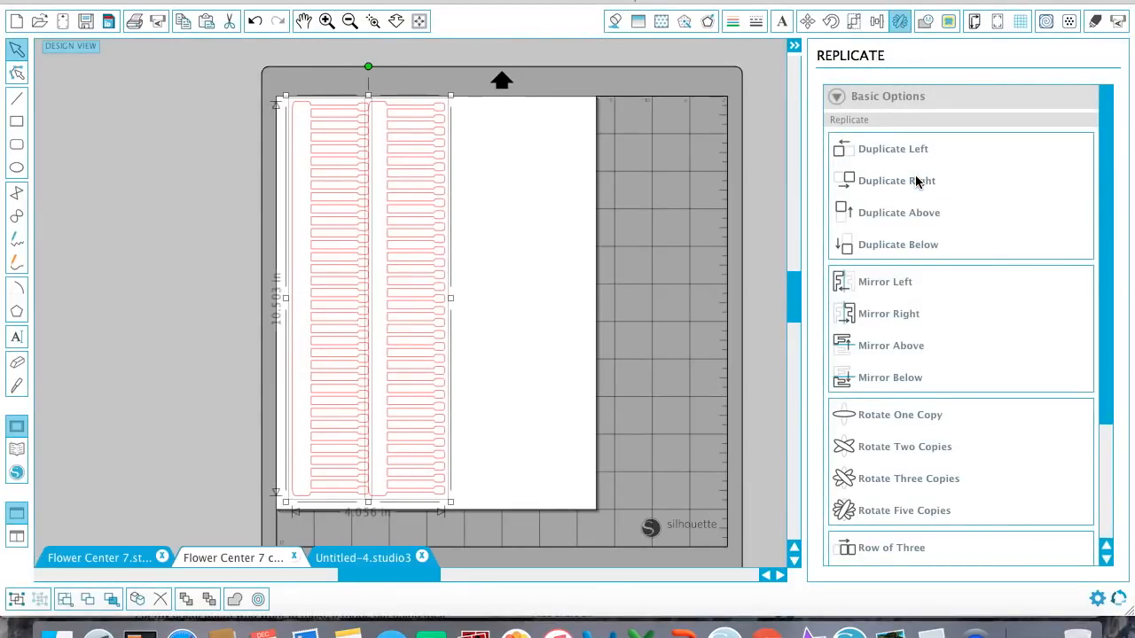
{"action": "left_click", "coordinate": [456, 219]}
{"action": "left_click_drag", "start_coordinate": [438, 215], "coordinate": [448, 215]}
{"action": "left_click", "coordinate": [891, 243]}
{"action": "left_click", "coordinate": [939, 183]}
Nudge the two copied strips down together and shift the original strip to line up with them on the page.
{"action": "left_click_drag", "start_coordinate": [496, 256], "coordinate": [331, 273]}
{"action": "left_click", "coordinate": [527, 263]}
{"action": "key", "text": "Down"}
{"action": "key", "text": "Down"}
{"action": "key", "text": "Down"}
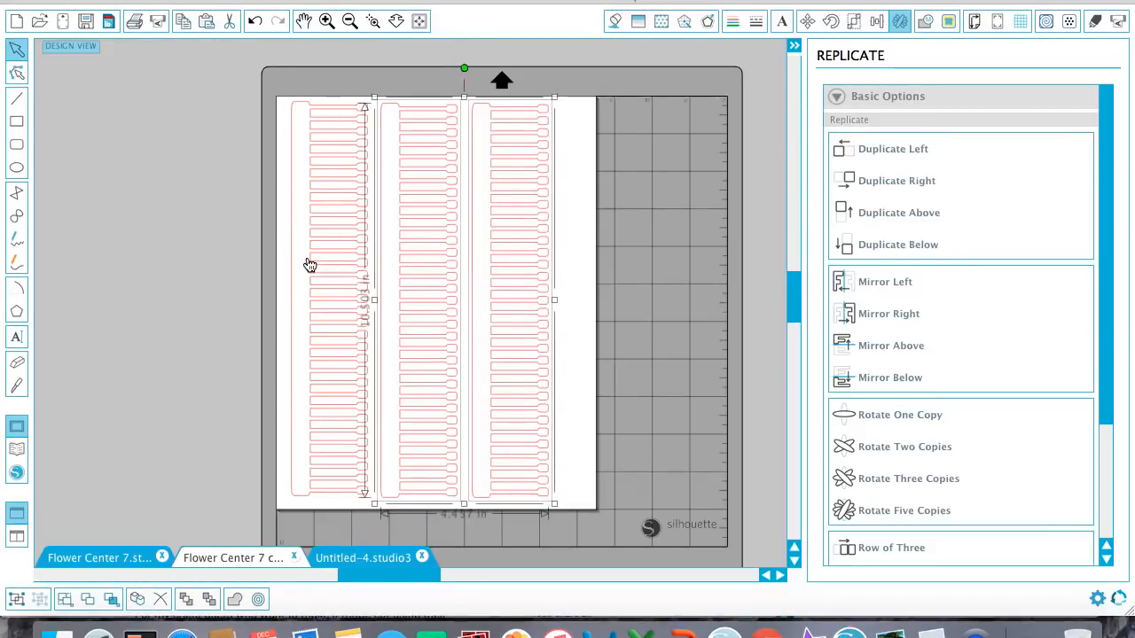
{"action": "left_click", "coordinate": [274, 425]}
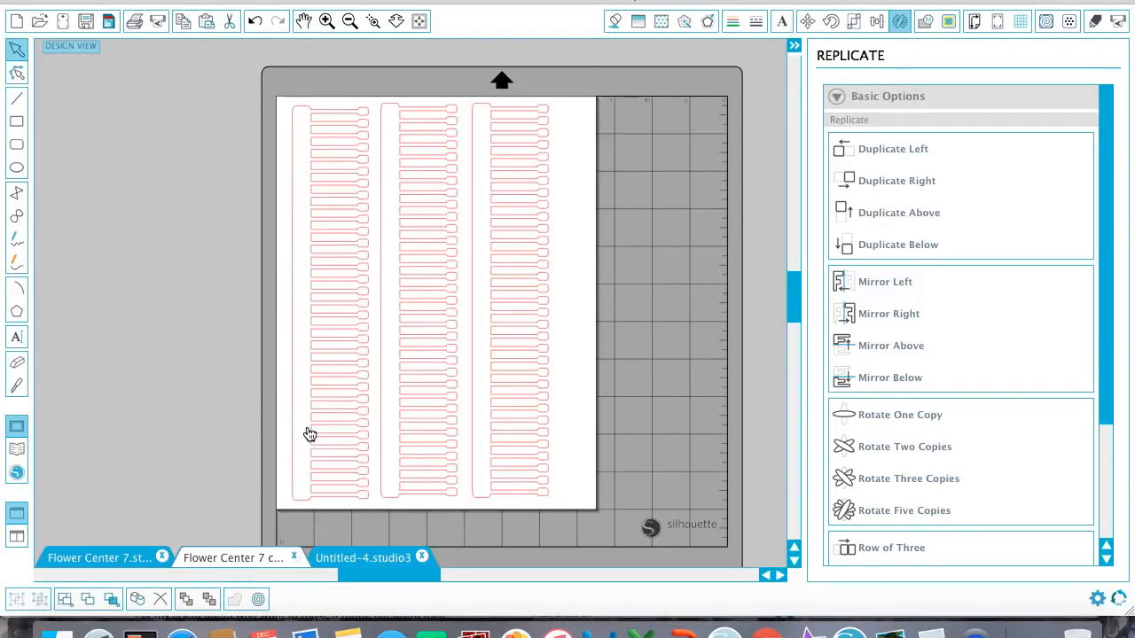
{"action": "left_click", "coordinate": [309, 434]}
{"action": "left_click", "coordinate": [612, 355]}
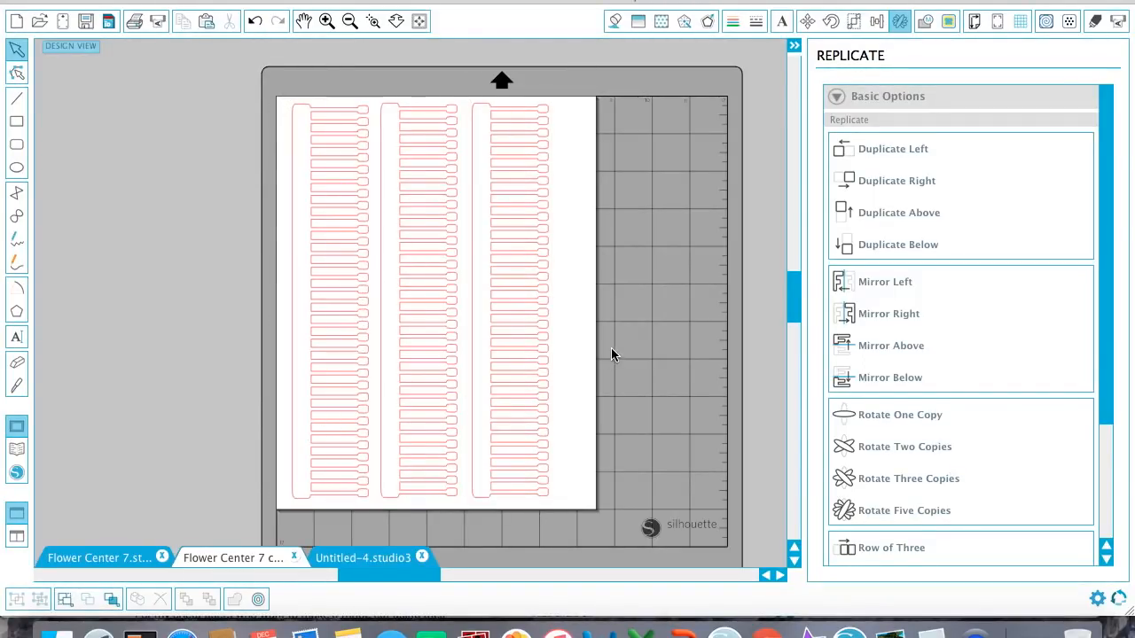
Open the cut settings for the three strips and go to the material types for Tool 1.
{"action": "left_click", "coordinate": [1097, 25]}
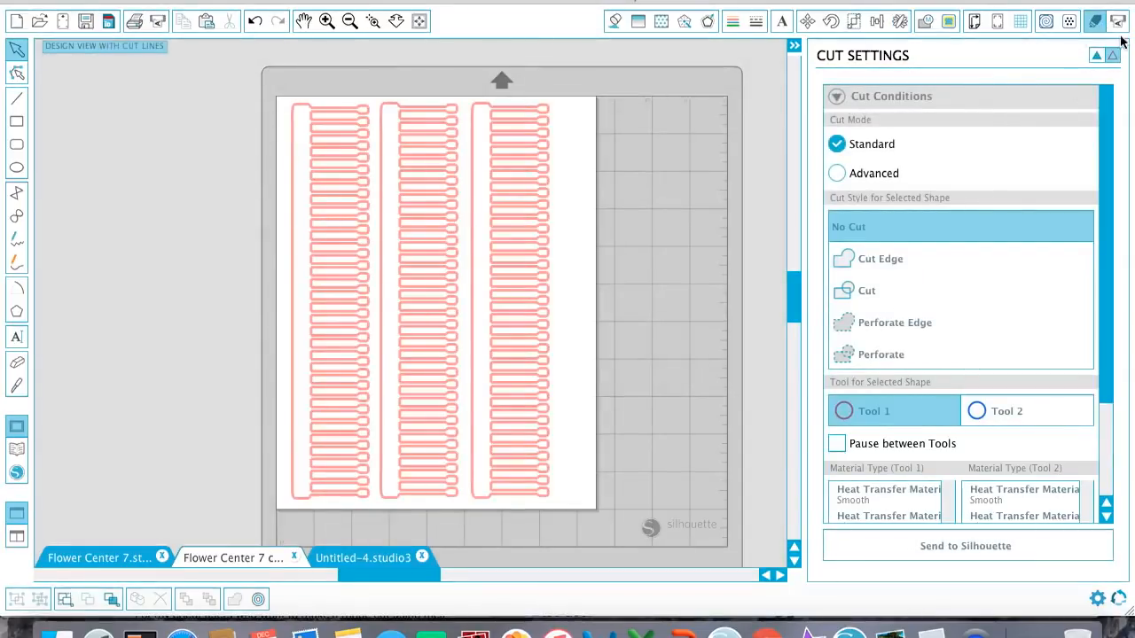
{"action": "scroll", "coordinate": [893, 403], "scroll_direction": "down", "scroll_amount": 3}
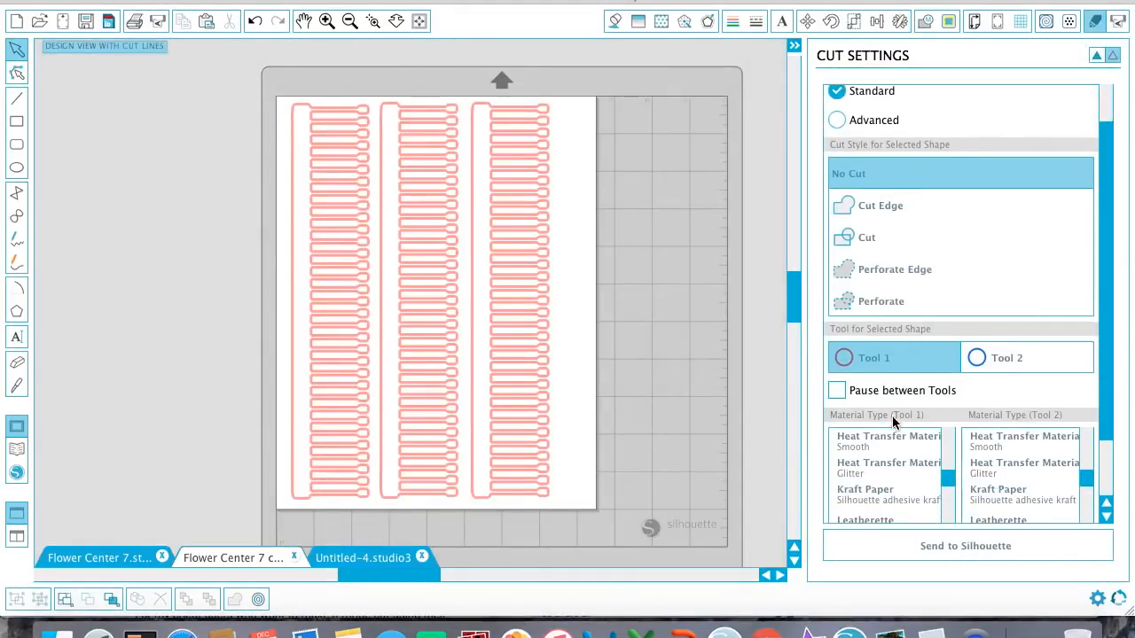